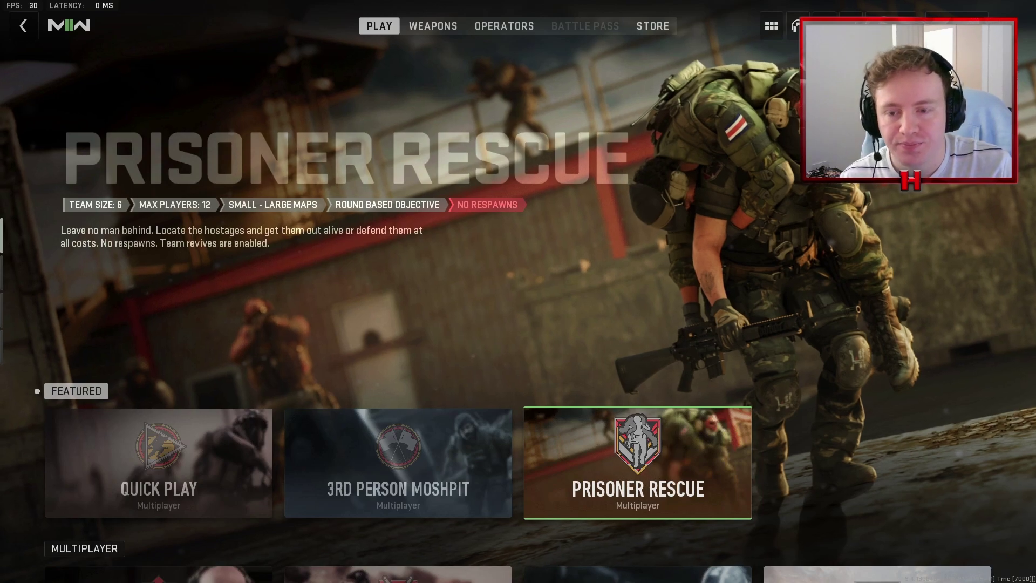
Open the controller settings and check the button layout preset and its button assignments.
{"action": "key", "text": "Escape"}
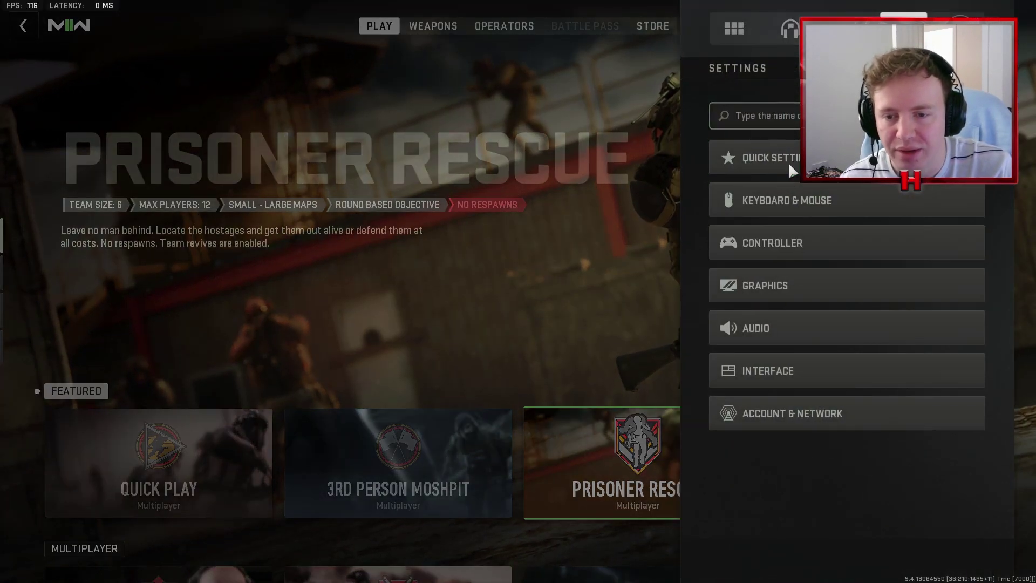
{"action": "left_click", "coordinate": [793, 243]}
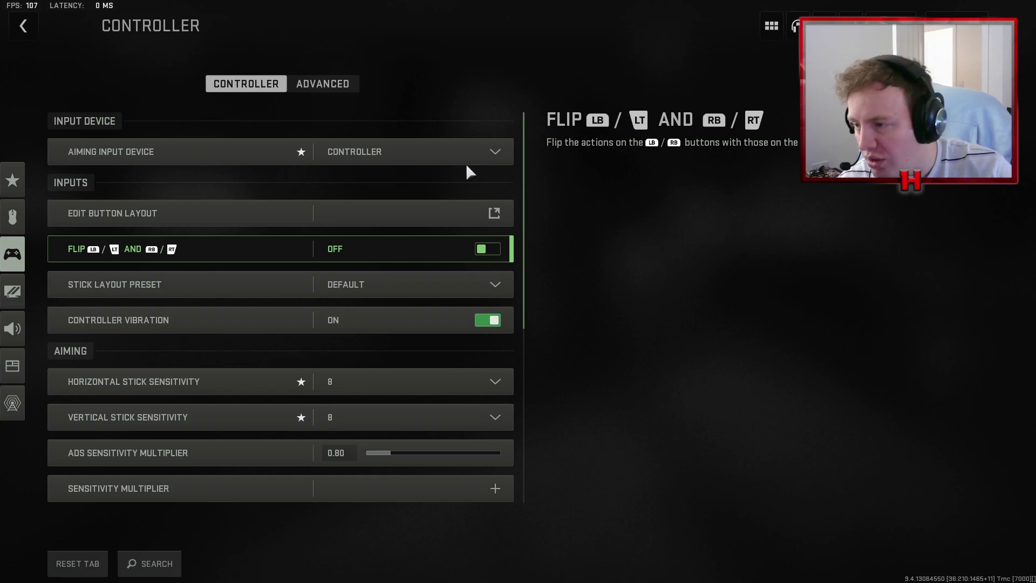
{"action": "left_click", "coordinate": [410, 207]}
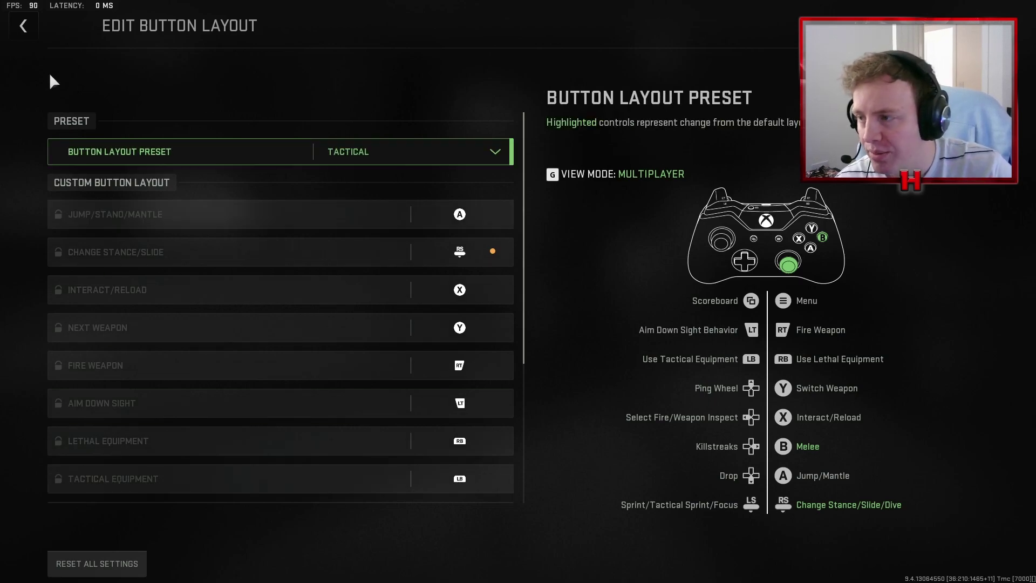
{"action": "left_click", "coordinate": [24, 26]}
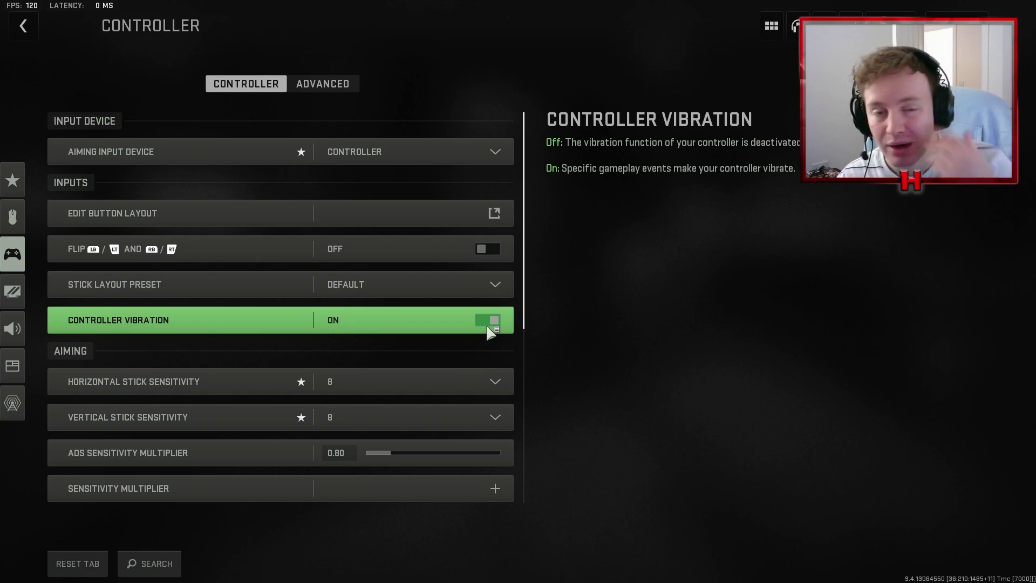
Review the controller's vibration, horizontal and vertical stick sensitivity, and ADS sensitivity multiplier.
{"action": "scroll", "coordinate": [488, 331], "scroll_direction": "down", "scroll_amount": 2}
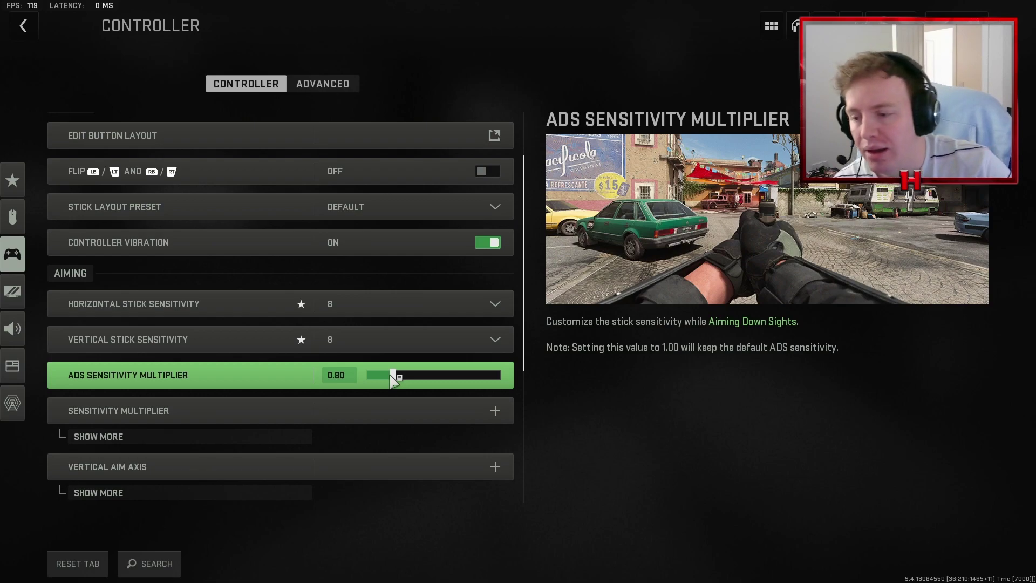
{"action": "mouse_move", "coordinate": [391, 376]}
{"action": "left_mouse_down"}
{"action": "mouse_move", "coordinate": [373, 377]}
{"action": "mouse_move", "coordinate": [393, 377]}
{"action": "left_mouse_up"}
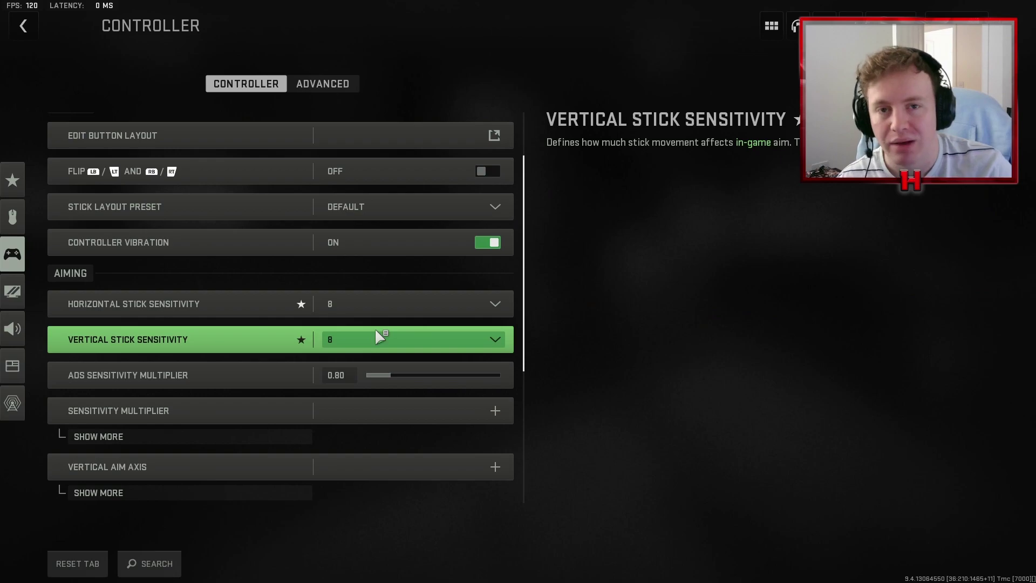
{"action": "scroll", "coordinate": [289, 354], "scroll_direction": "down", "scroll_amount": 2}
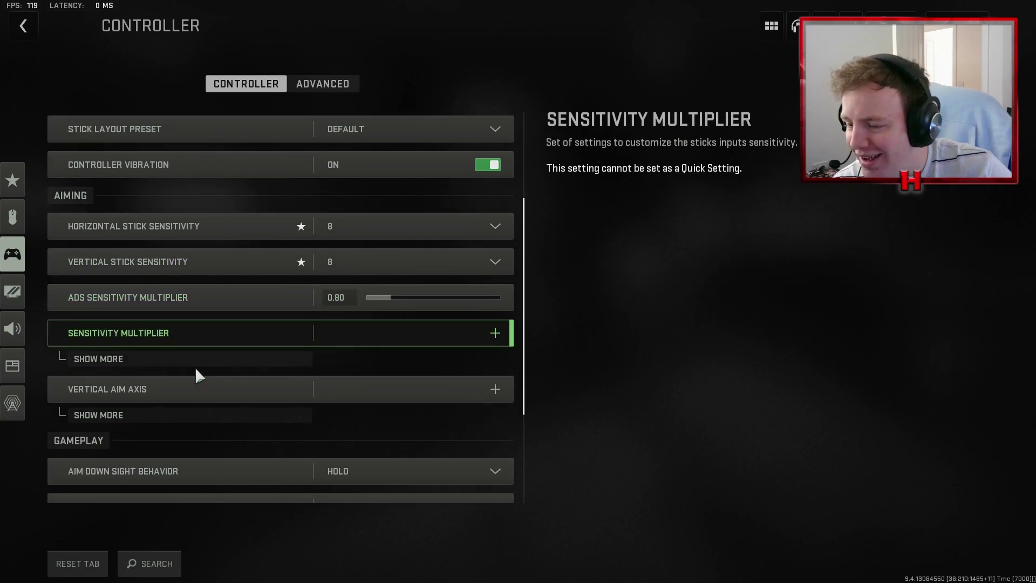
Expand the Sensitivity Multiplier and Vertical Aim Axis groups to check their individual settings, then collapse both.
{"action": "left_click", "coordinate": [115, 359]}
{"action": "scroll", "coordinate": [216, 400], "scroll_direction": "down", "scroll_amount": 2}
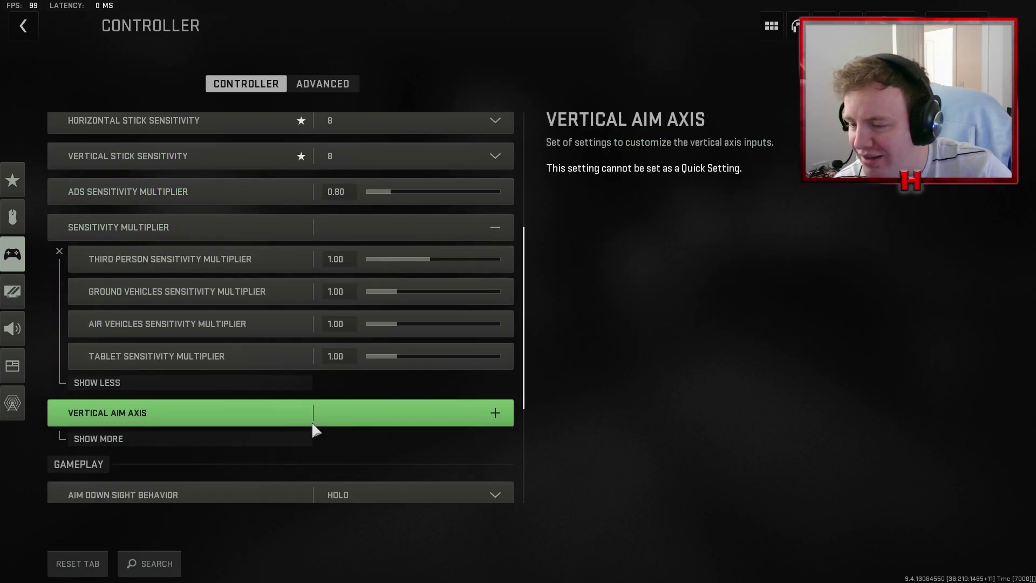
{"action": "left_click", "coordinate": [122, 382]}
{"action": "left_click", "coordinate": [159, 308]}
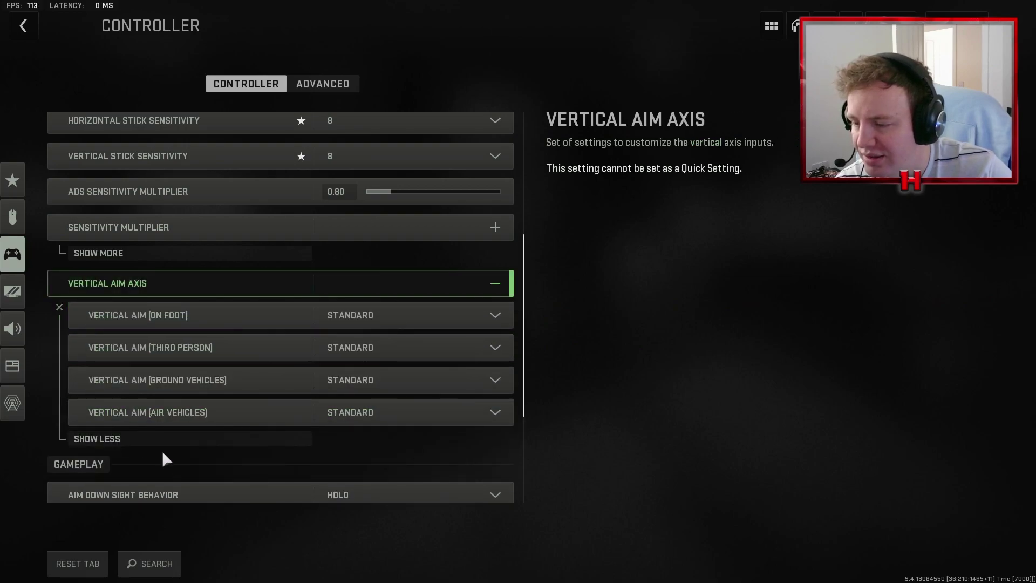
{"action": "left_click", "coordinate": [161, 439]}
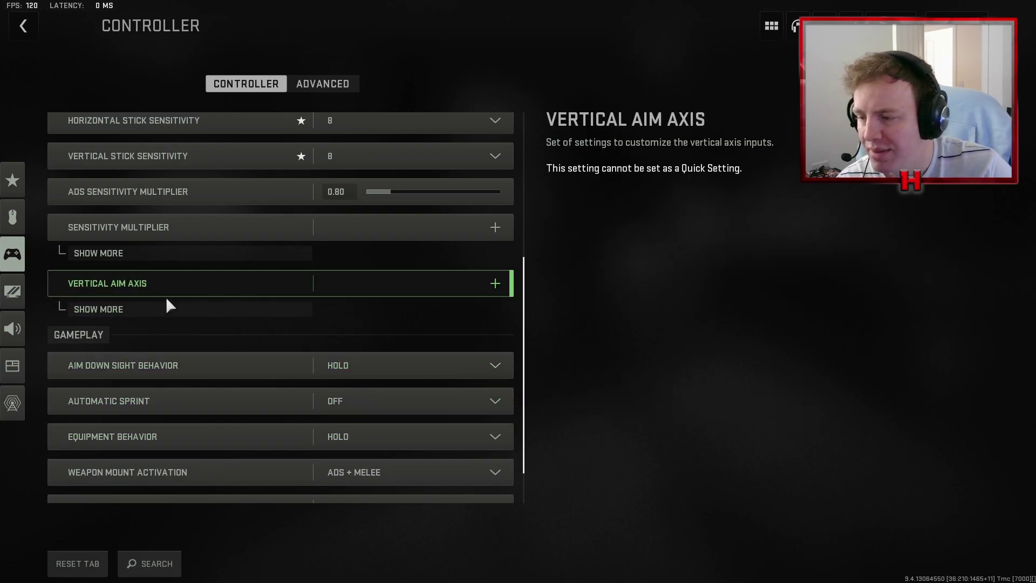
Check the available Automatic Sprint options in the gameplay settings without changing the selection.
{"action": "scroll", "coordinate": [394, 366], "scroll_direction": "down", "scroll_amount": 1}
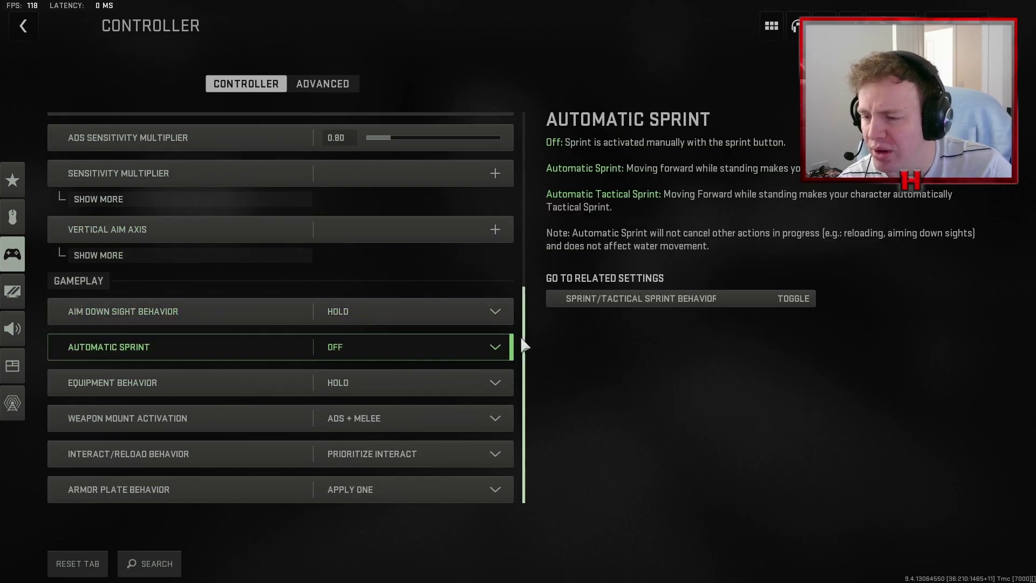
{"action": "left_click", "coordinate": [458, 347]}
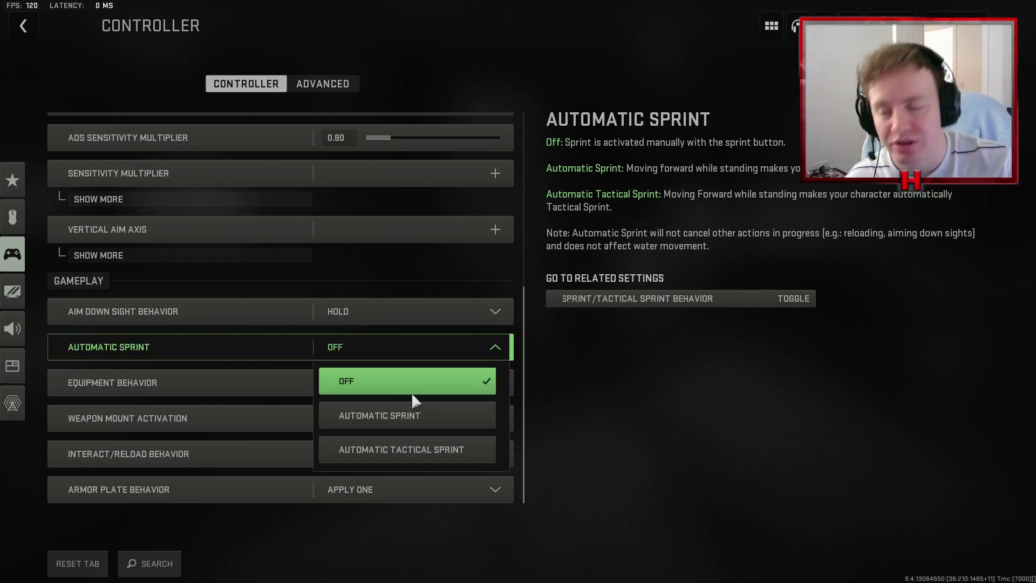
{"action": "left_click", "coordinate": [491, 348]}
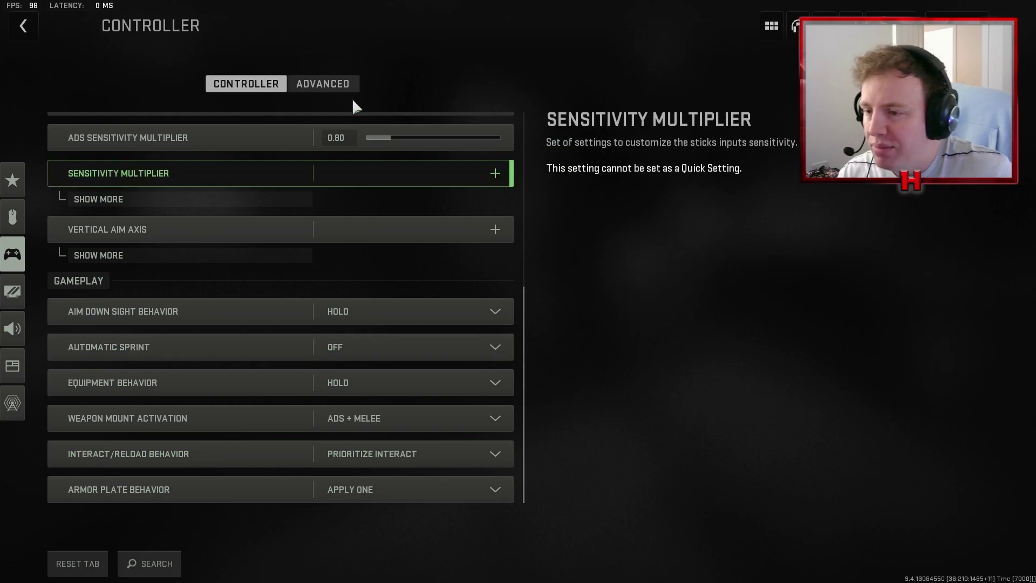
In the advanced controller settings, check the available options for Aim Assist Type and Aim Response Curve Type.
{"action": "left_click", "coordinate": [338, 85]}
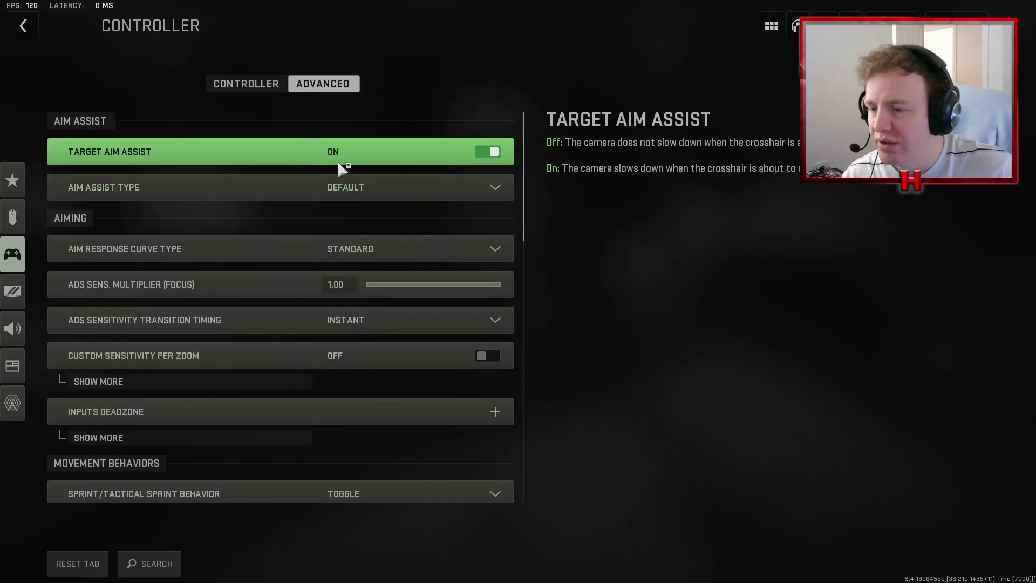
{"action": "left_click", "coordinate": [362, 188]}
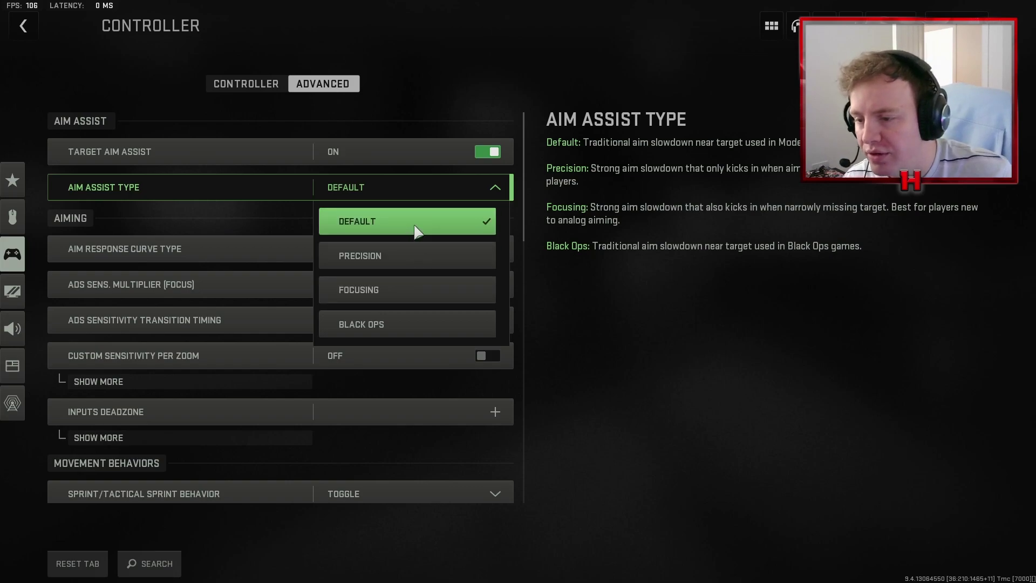
{"action": "left_click", "coordinate": [497, 187]}
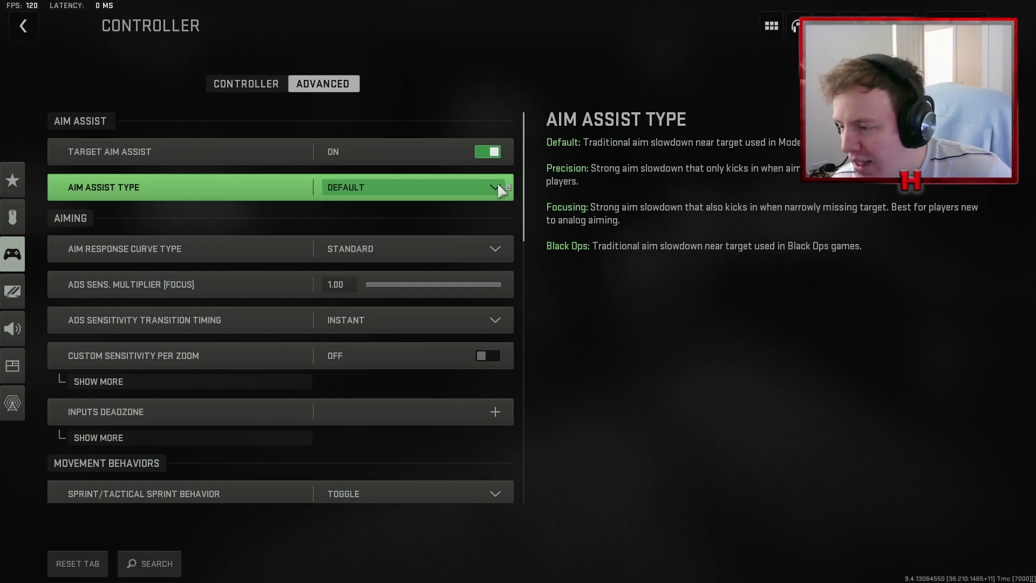
{"action": "left_click", "coordinate": [490, 259]}
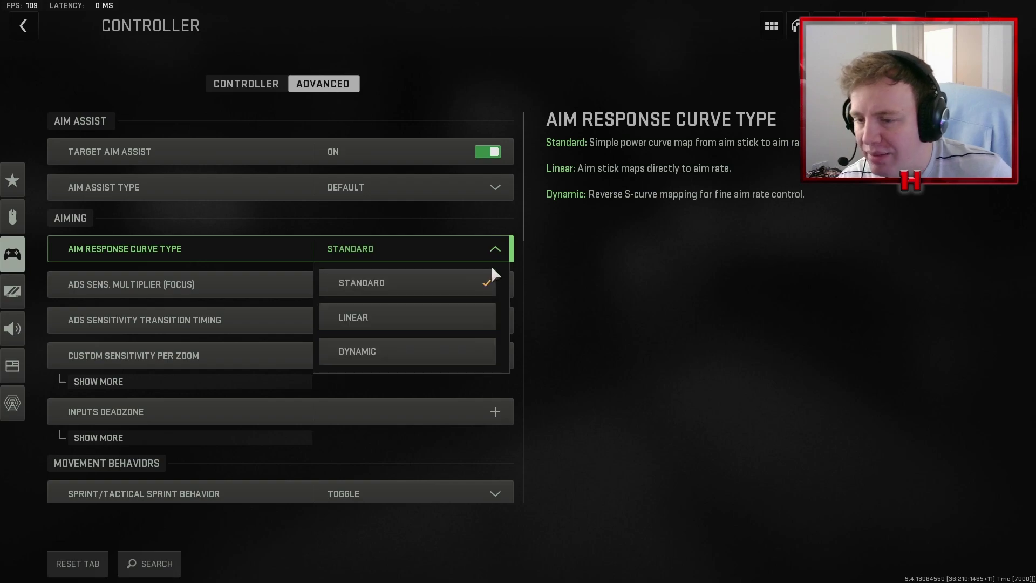
{"action": "left_click", "coordinate": [498, 255]}
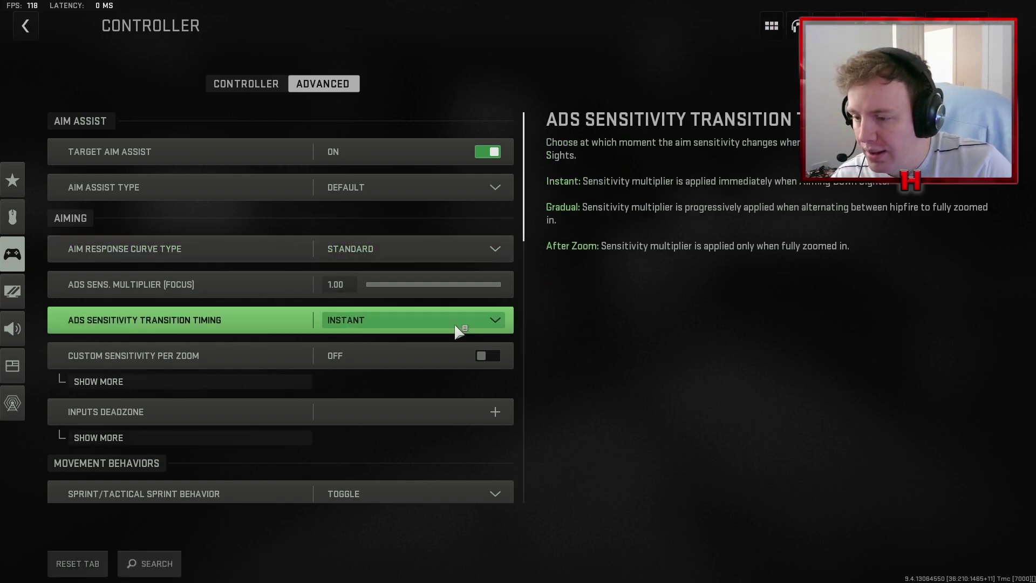
Expand the Inputs Deadzone group and examine the stick minimum, stick maximum and trigger deadzones.
{"action": "scroll", "coordinate": [450, 352], "scroll_direction": "down", "scroll_amount": 2}
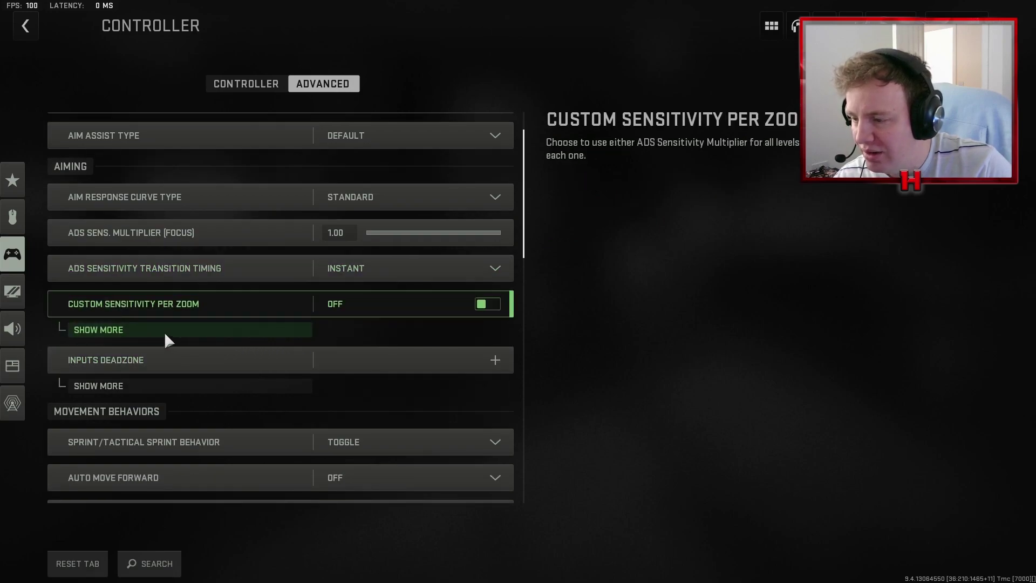
{"action": "scroll", "coordinate": [172, 356], "scroll_direction": "down", "scroll_amount": 1}
{"action": "left_click", "coordinate": [180, 359]}
{"action": "scroll", "coordinate": [216, 373], "scroll_direction": "down", "scroll_amount": 3}
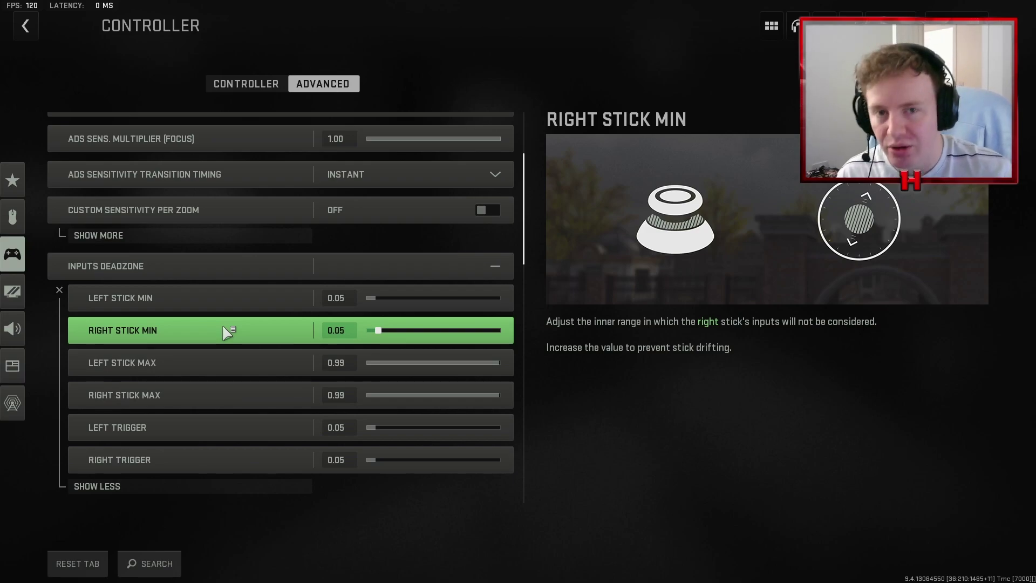
Review the movement and combat behavior settings, including sprint, mantle, slide and dive, and parachute options.
{"action": "scroll", "coordinate": [226, 332], "scroll_direction": "down", "scroll_amount": 6}
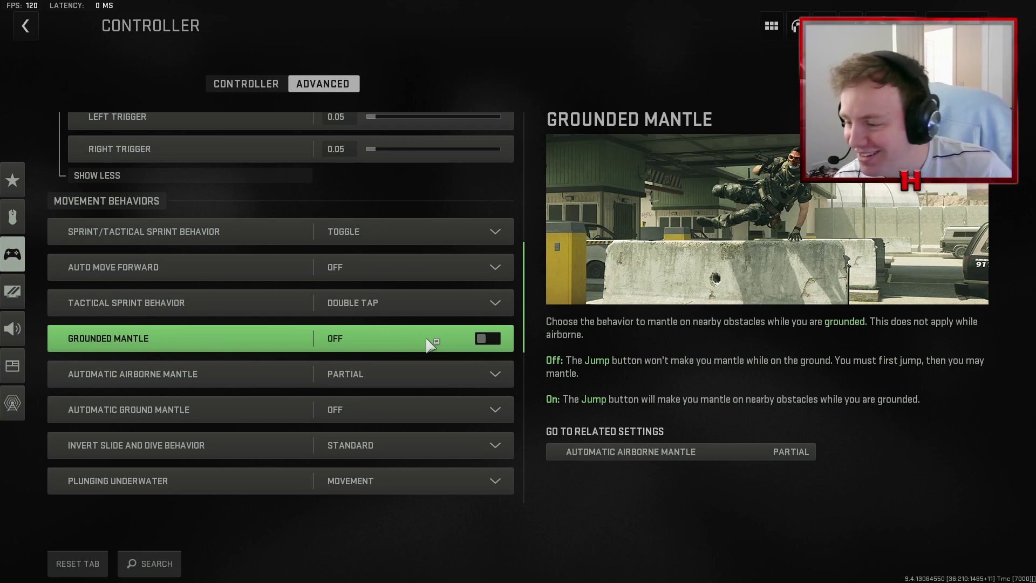
{"action": "scroll", "coordinate": [421, 351], "scroll_direction": "down", "scroll_amount": 1}
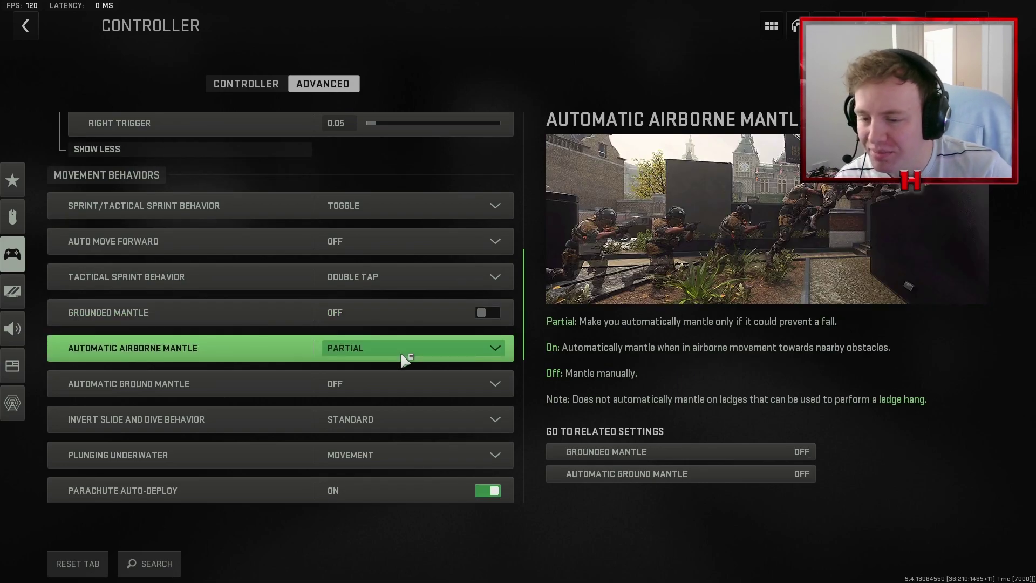
{"action": "scroll", "coordinate": [419, 443], "scroll_direction": "down", "scroll_amount": 2}
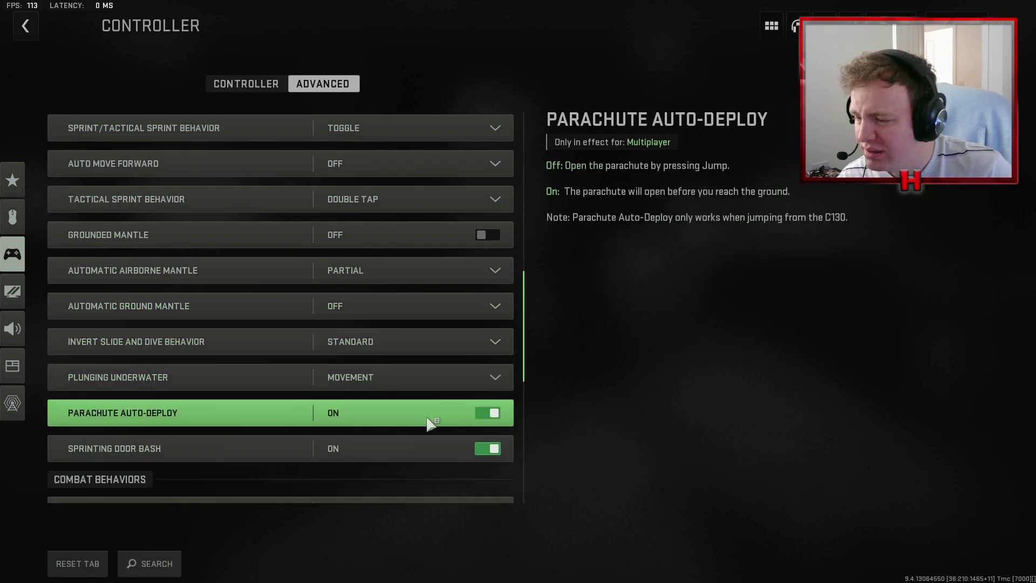
{"action": "scroll", "coordinate": [432, 410], "scroll_direction": "down", "scroll_amount": 3}
{"action": "scroll", "coordinate": [443, 401], "scroll_direction": "down", "scroll_amount": 1}
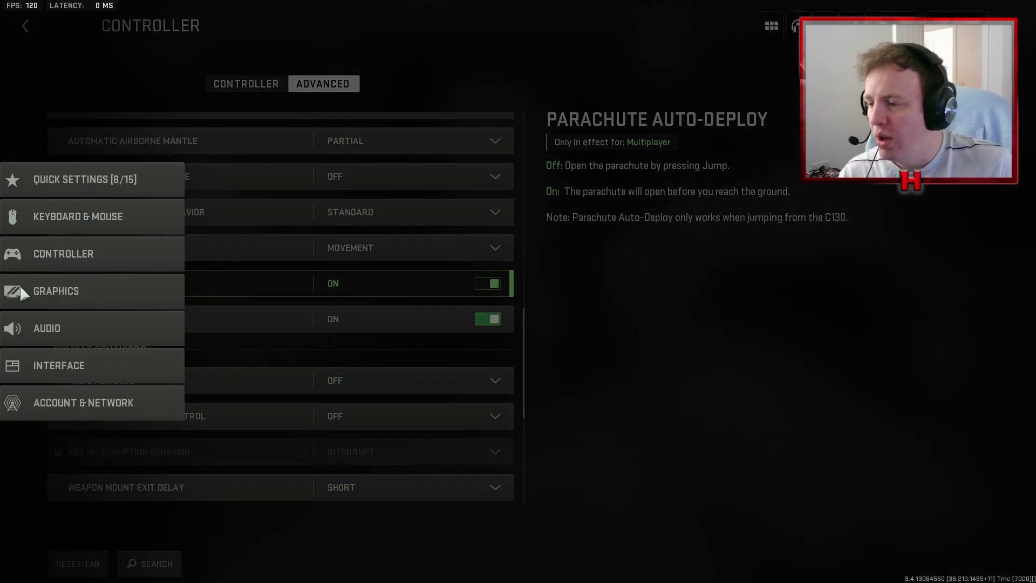
Open the graphics display settings and check the custom frame rate limits for gameplay, menus and out of focus.
{"action": "left_click", "coordinate": [19, 289]}
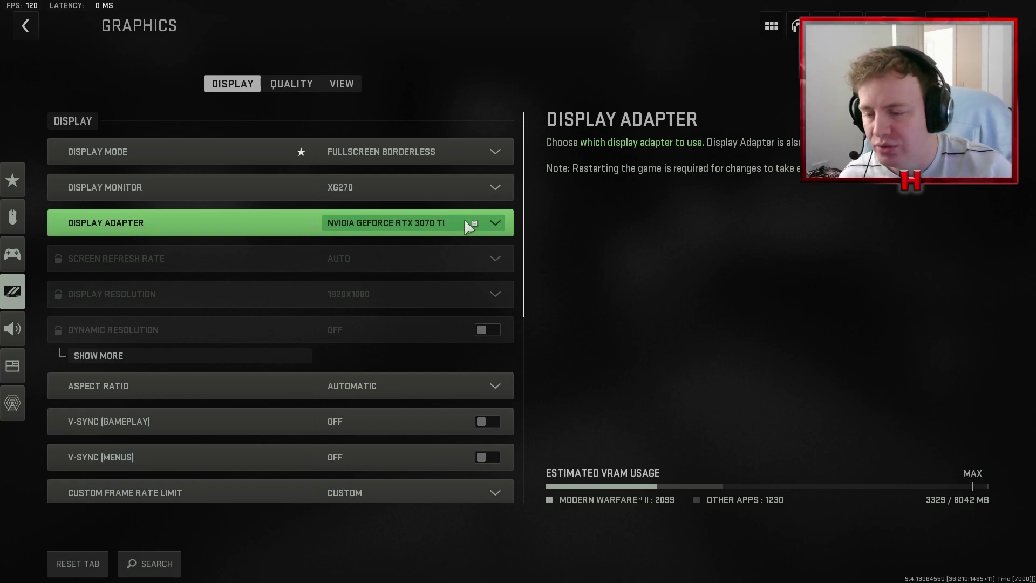
{"action": "scroll", "coordinate": [464, 221], "scroll_direction": "down", "scroll_amount": 5}
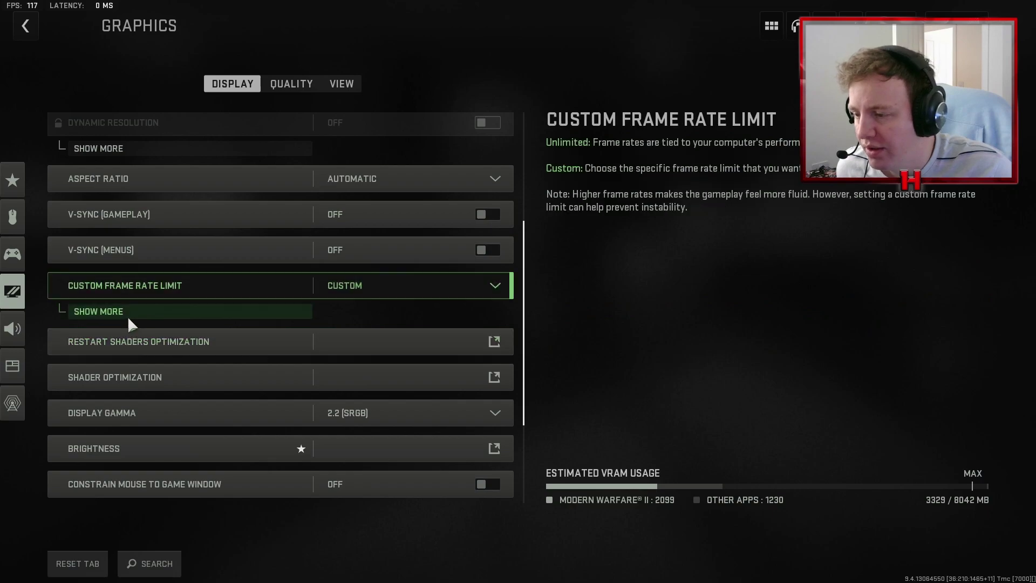
{"action": "left_click", "coordinate": [128, 314]}
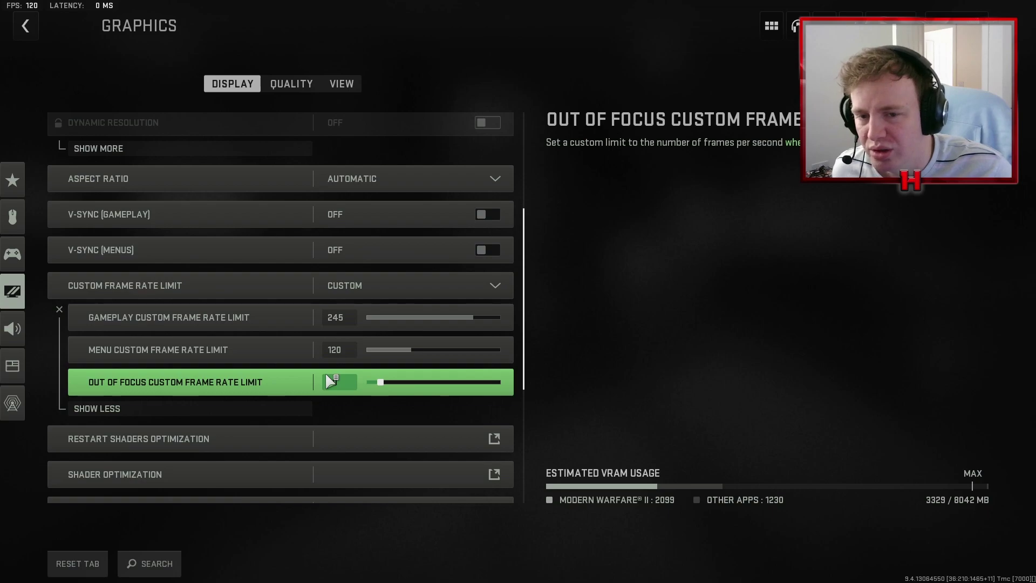
{"action": "left_click", "coordinate": [246, 407]}
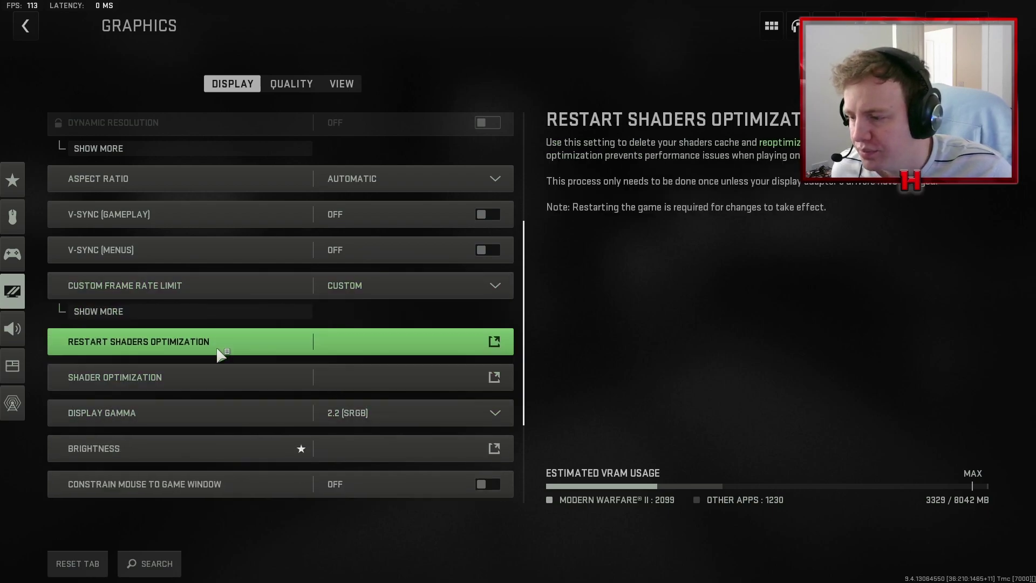
Read the shader optimization information and review the remaining display settings, including gamma, brightness and Focused Mode.
{"action": "left_click", "coordinate": [234, 384]}
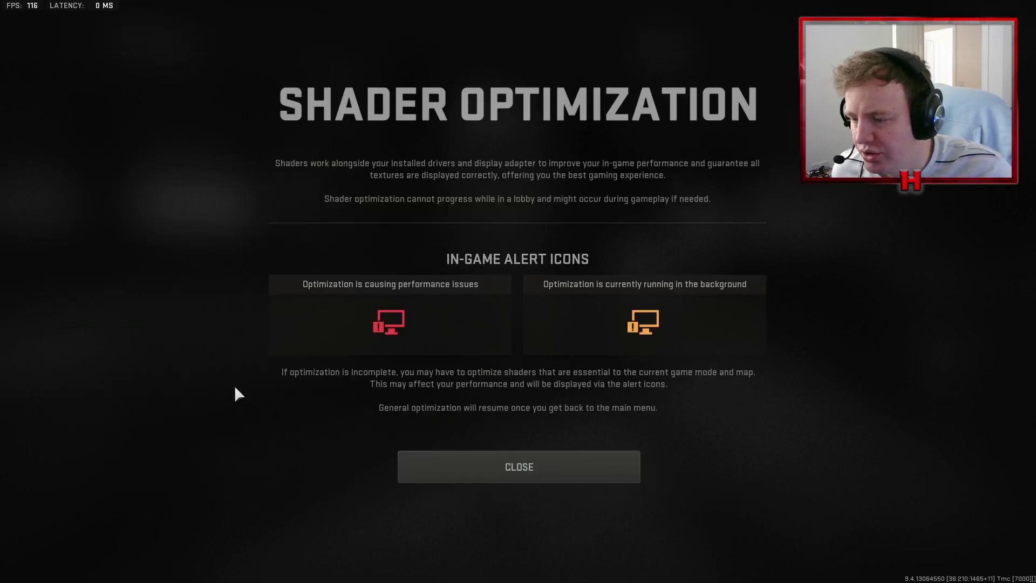
{"action": "left_click", "coordinate": [539, 473]}
{"action": "scroll", "coordinate": [286, 340], "scroll_direction": "down", "scroll_amount": 3}
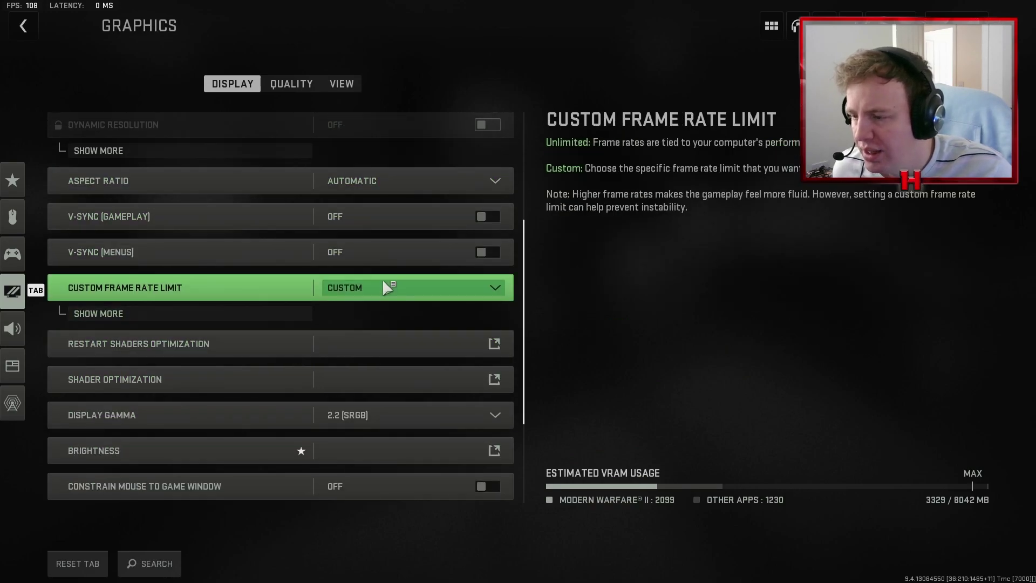
{"action": "scroll", "coordinate": [410, 324], "scroll_direction": "down", "scroll_amount": 1}
{"action": "scroll", "coordinate": [389, 361], "scroll_direction": "down", "scroll_amount": 2}
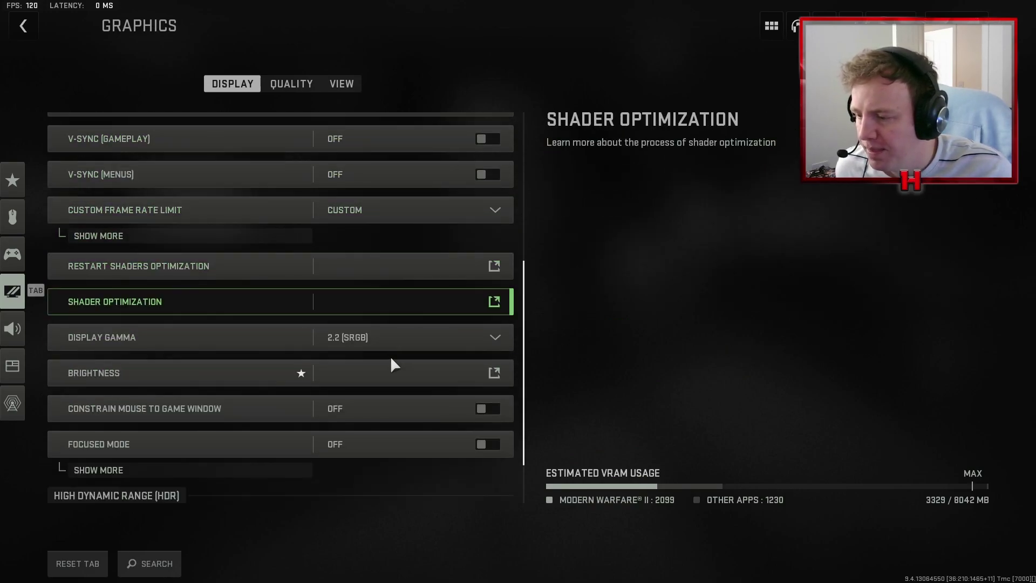
{"action": "scroll", "coordinate": [409, 339], "scroll_direction": "down", "scroll_amount": 2}
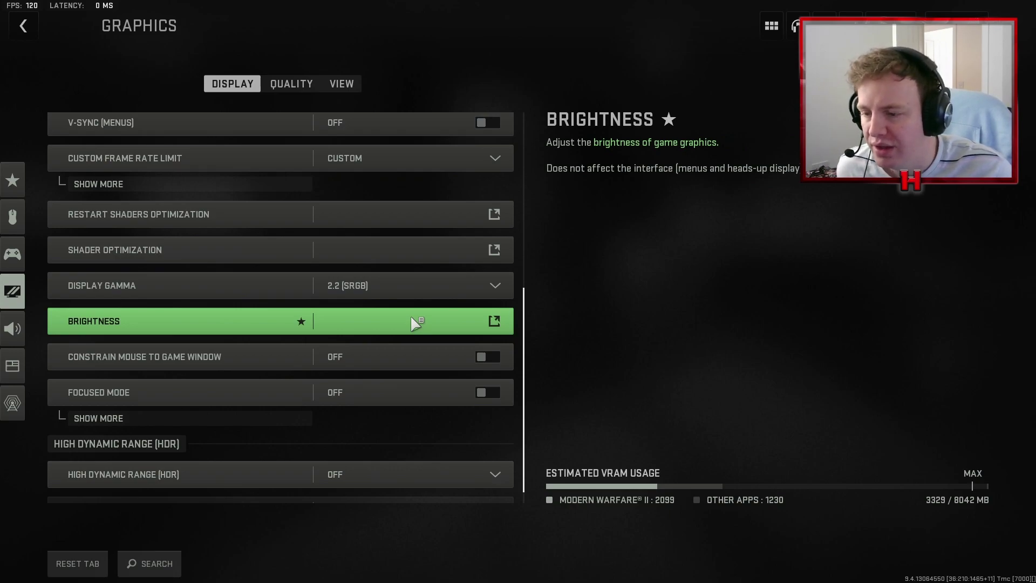
{"action": "scroll", "coordinate": [411, 318], "scroll_direction": "down", "scroll_amount": 1}
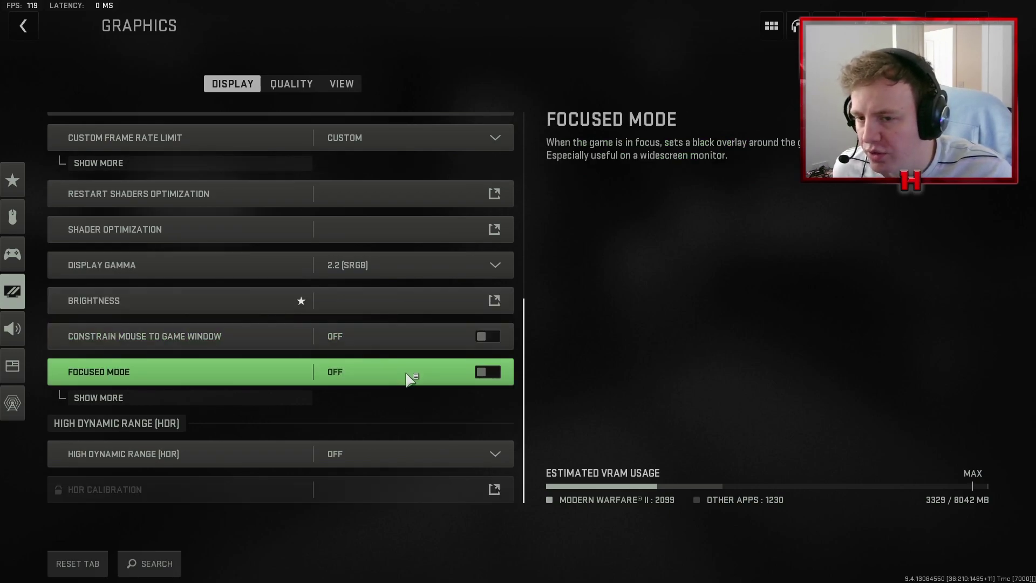
Turn on High Dynamic Range and try an HDR calibration level of 0.80, leaving the calibration without continuing.
{"action": "left_click", "coordinate": [419, 453]}
{"action": "left_click", "coordinate": [407, 519]}
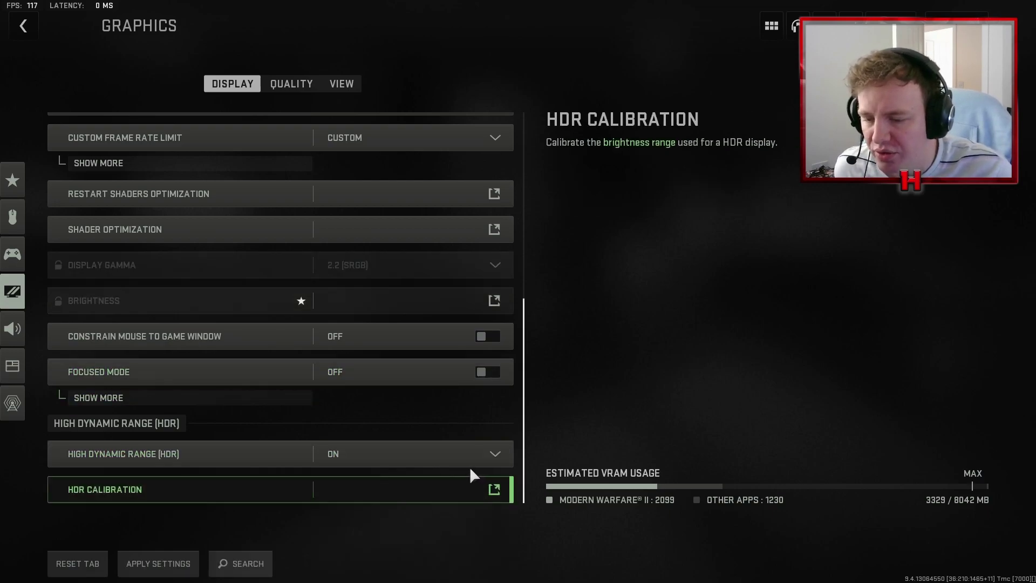
{"action": "left_click", "coordinate": [479, 486]}
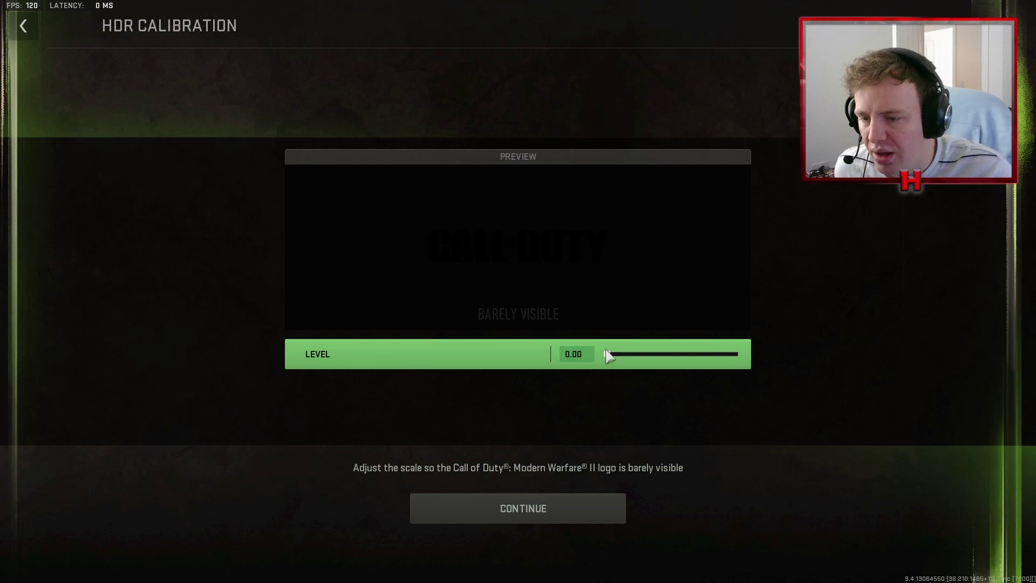
{"action": "left_click_drag", "start_coordinate": [609, 355], "coordinate": [631, 359]}
{"action": "left_click", "coordinate": [671, 354]}
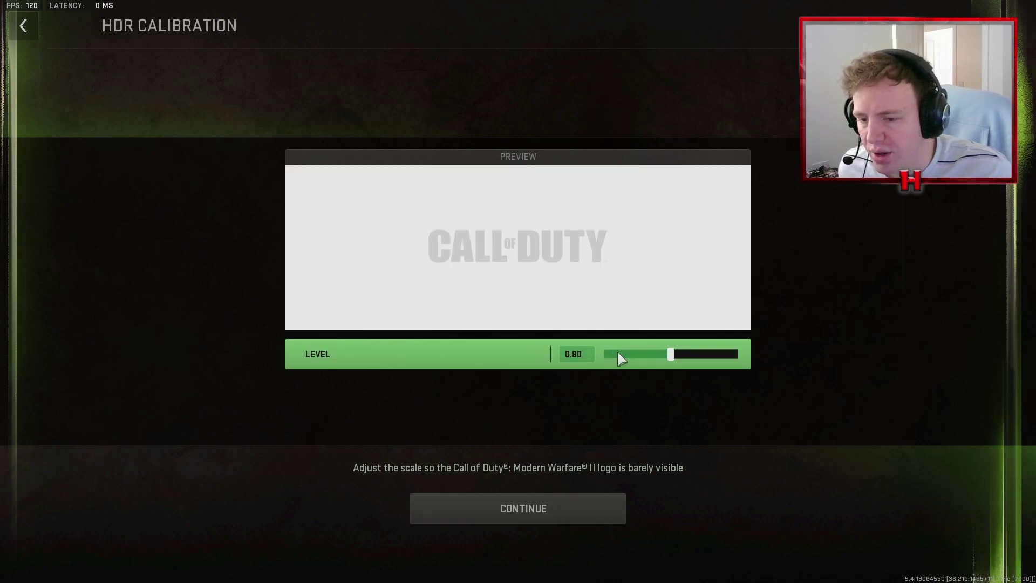
{"action": "left_click", "coordinate": [21, 27]}
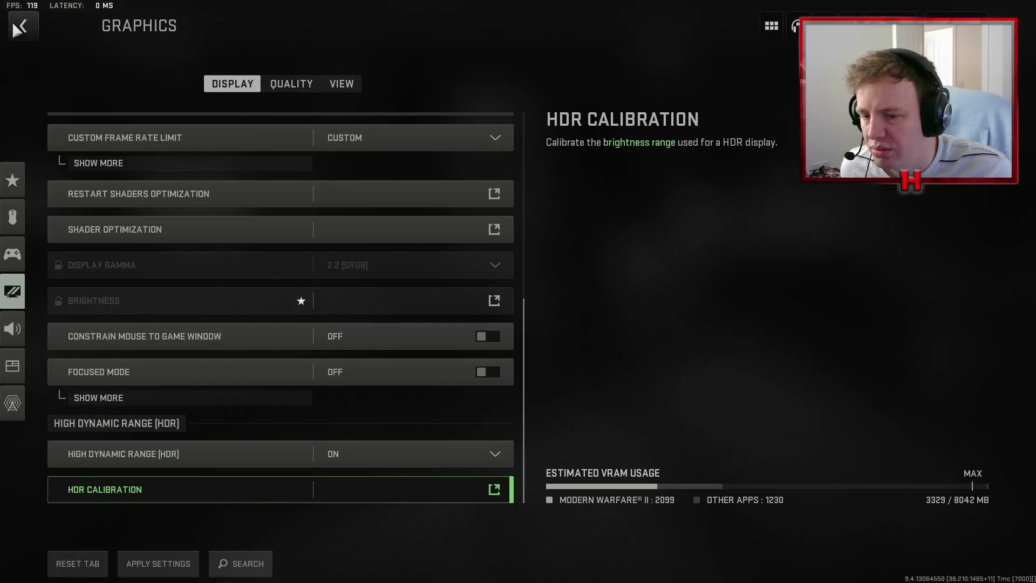
Set High Dynamic Range back to Off.
{"action": "left_click", "coordinate": [414, 464]}
{"action": "left_click", "coordinate": [397, 491]}
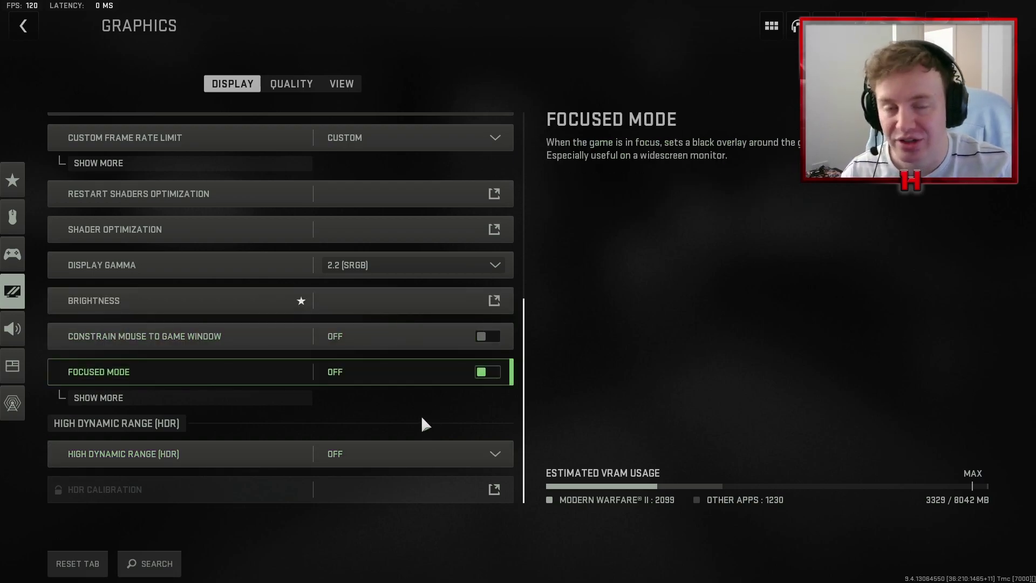
Open the graphics quality settings and compare the upscaling/sharpening options and the quality presets, keeping the current choices.
{"action": "left_click", "coordinate": [310, 90]}
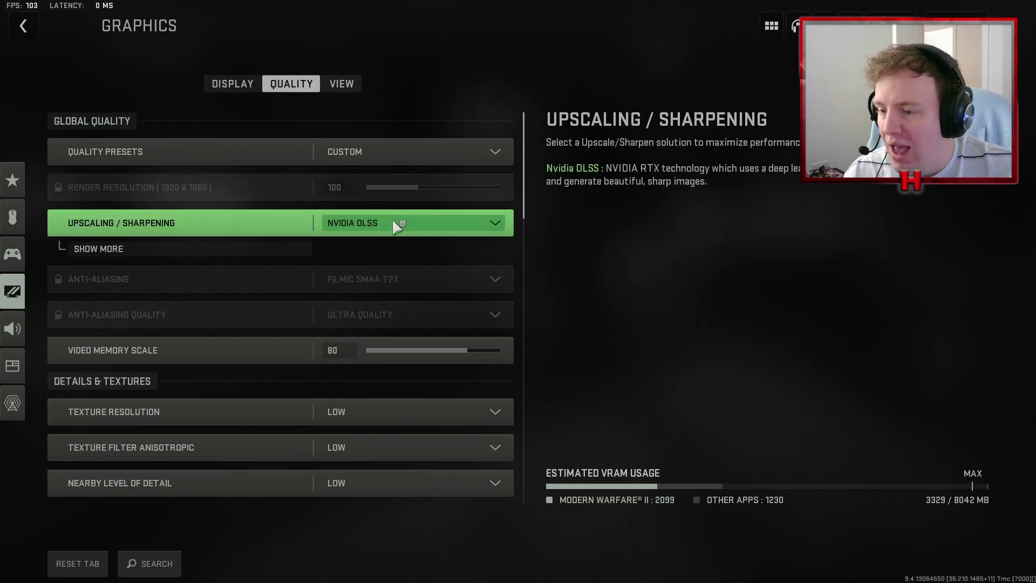
{"action": "left_click", "coordinate": [410, 224]}
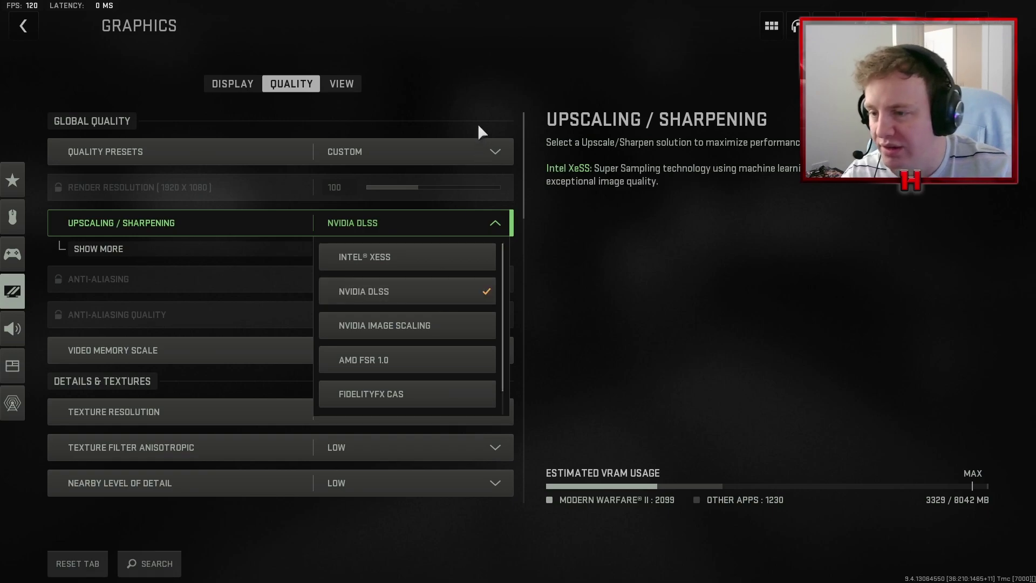
{"action": "left_click", "coordinate": [419, 149]}
{"action": "left_click", "coordinate": [417, 146]}
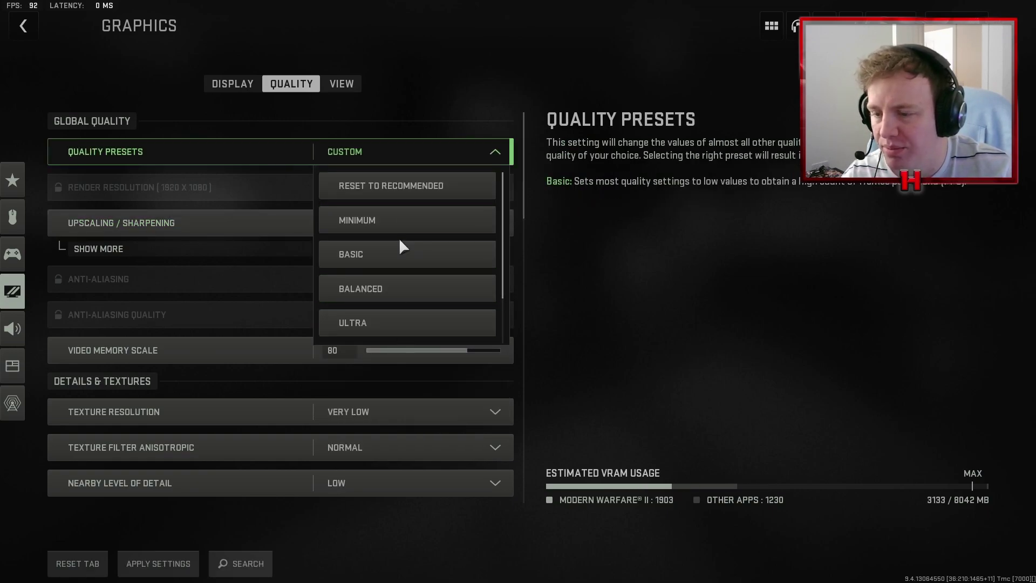
{"action": "scroll", "coordinate": [427, 318], "scroll_direction": "down", "scroll_amount": 2}
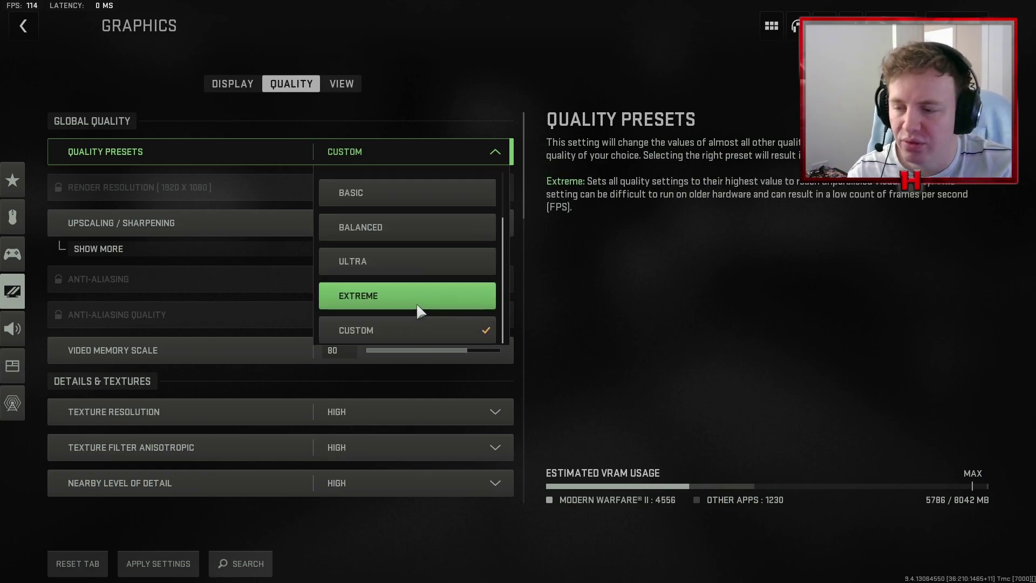
{"action": "scroll", "coordinate": [415, 270], "scroll_direction": "up", "scroll_amount": 2}
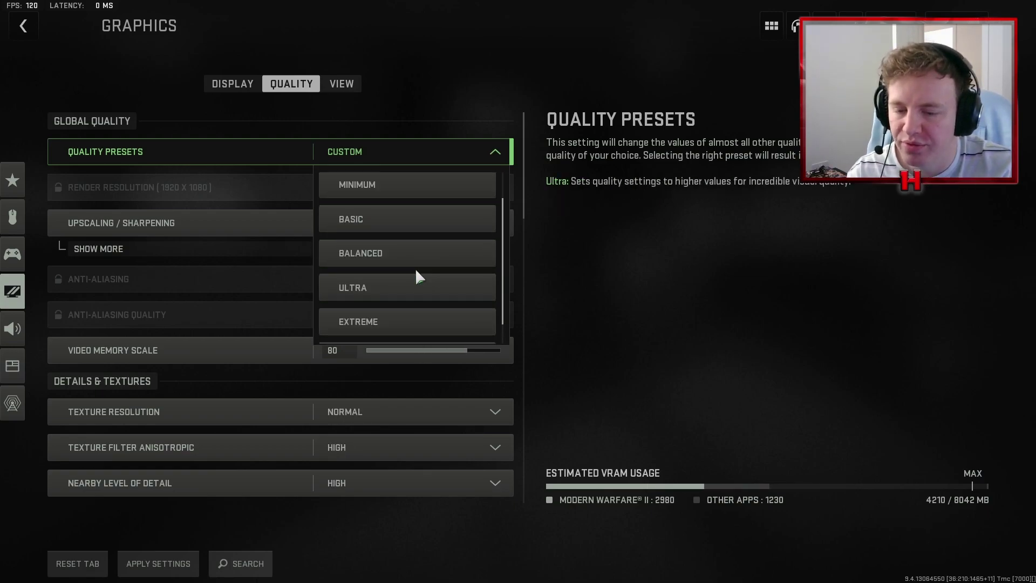
{"action": "left_click", "coordinate": [468, 150]}
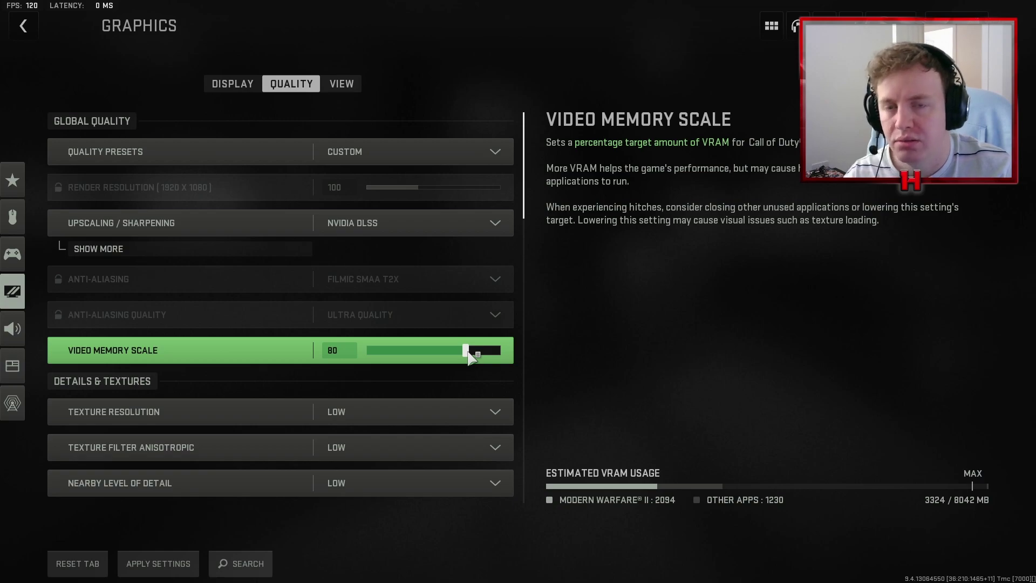
Review the video memory scale, texture and level of detail settings, and check the clutter draw distance options.
{"action": "scroll", "coordinate": [469, 354], "scroll_direction": "down", "scroll_amount": 4}
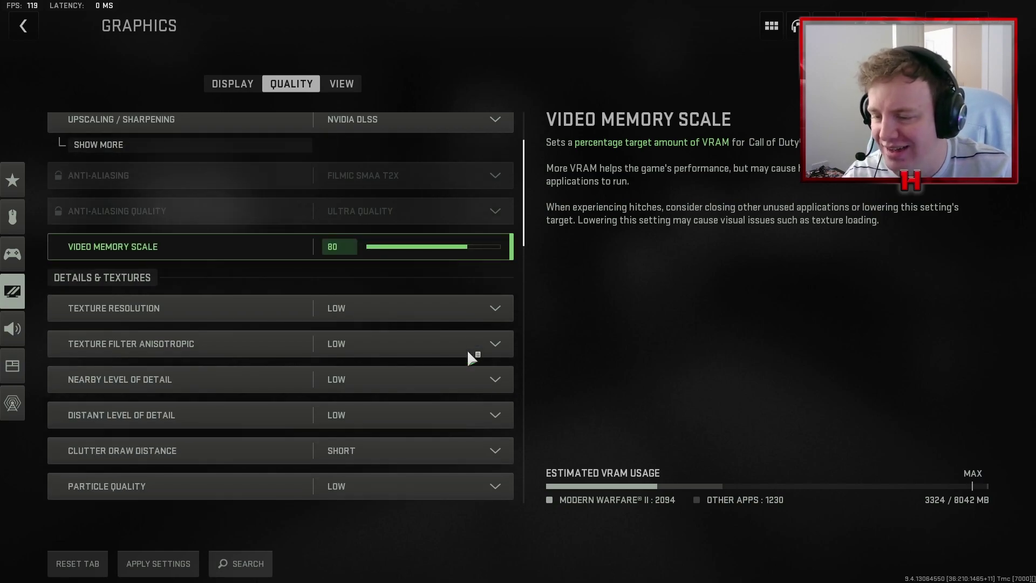
{"action": "scroll", "coordinate": [416, 299], "scroll_direction": "down", "scroll_amount": 1}
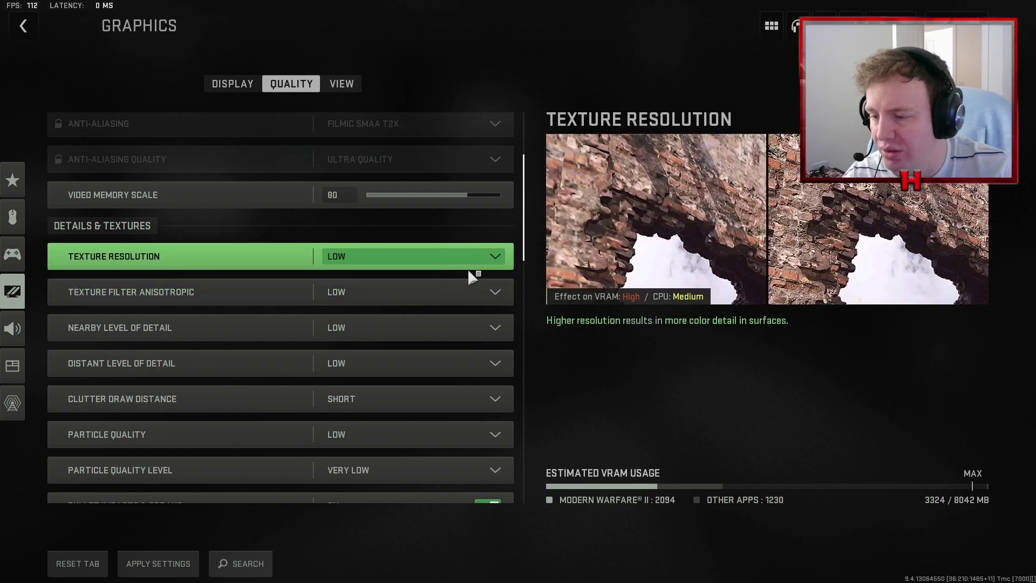
{"action": "scroll", "coordinate": [455, 358], "scroll_direction": "down", "scroll_amount": 1}
{"action": "left_click", "coordinate": [456, 375]}
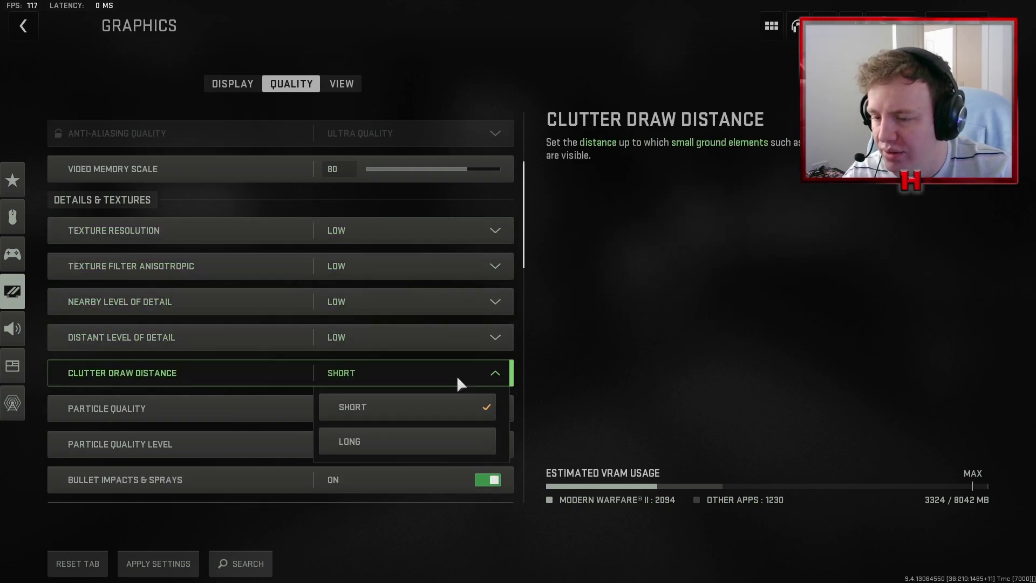
{"action": "left_click", "coordinate": [459, 382]}
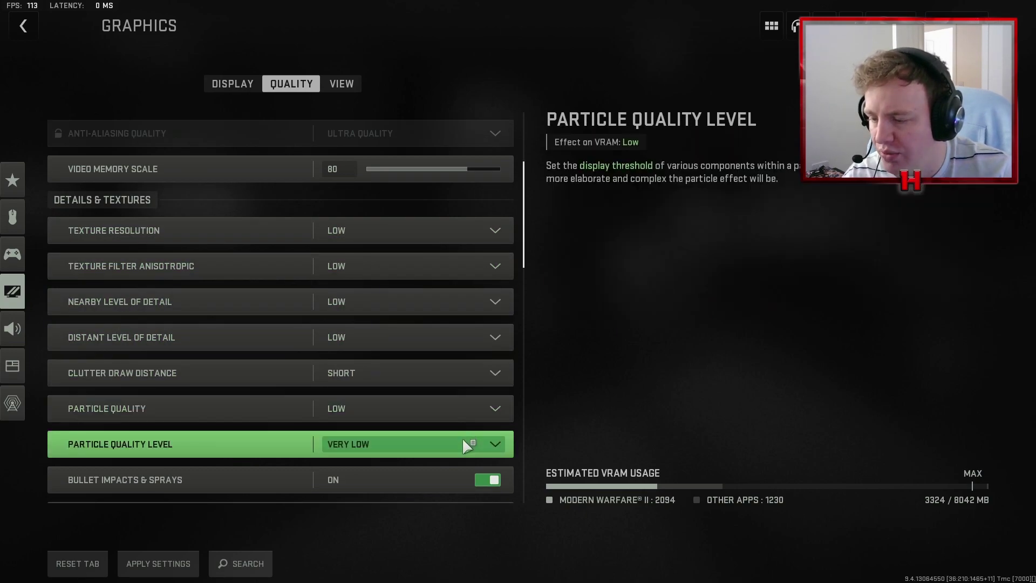
Review the particle quality and bullet impacts settings, and check the available shader quality options.
{"action": "scroll", "coordinate": [462, 437], "scroll_direction": "down", "scroll_amount": 2}
{"action": "scroll", "coordinate": [460, 402], "scroll_direction": "down", "scroll_amount": 2}
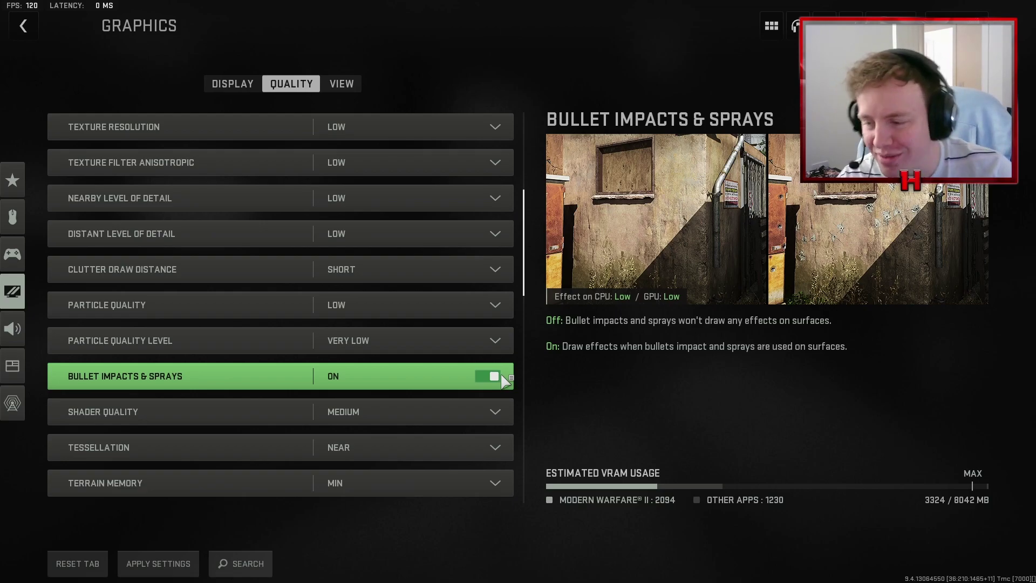
{"action": "scroll", "coordinate": [502, 378], "scroll_direction": "down", "scroll_amount": 2}
{"action": "left_click", "coordinate": [489, 362]}
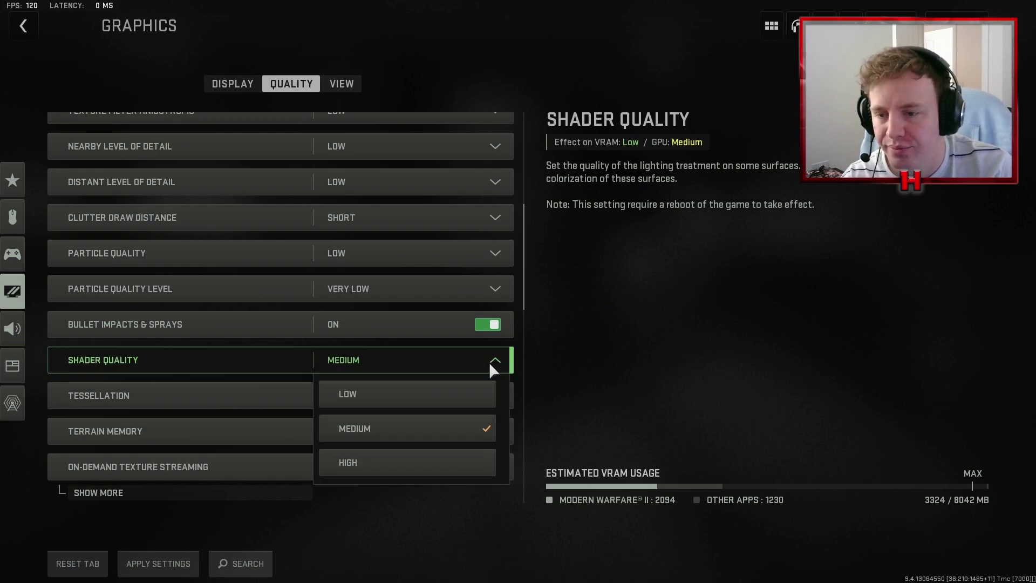
{"action": "left_click", "coordinate": [489, 361]}
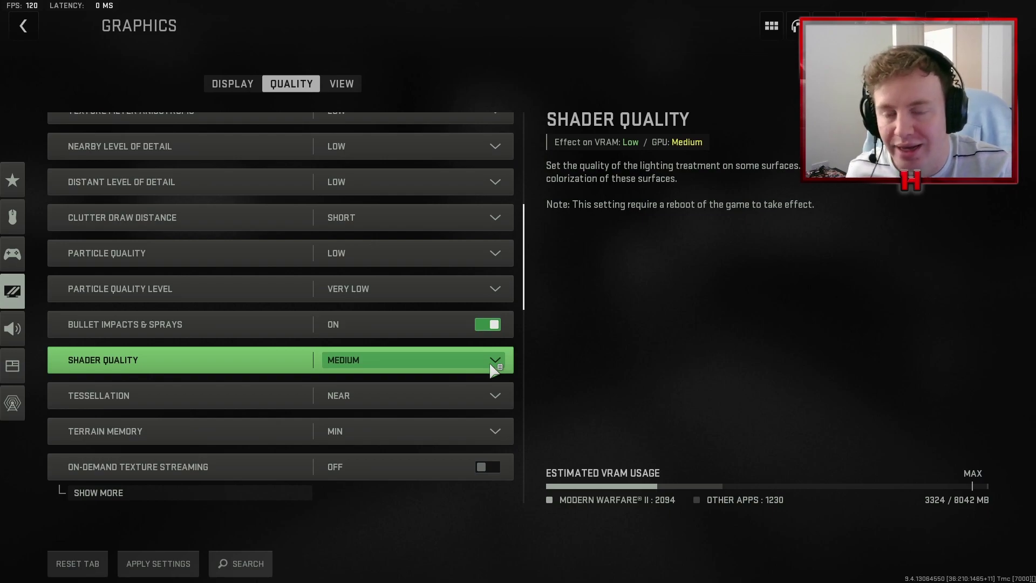
Examine the tessellation, terrain memory, on-demand texture streaming, streaming quality, volumetric, deferred physics and water caustics settings.
{"action": "scroll", "coordinate": [492, 368], "scroll_direction": "down", "scroll_amount": 1}
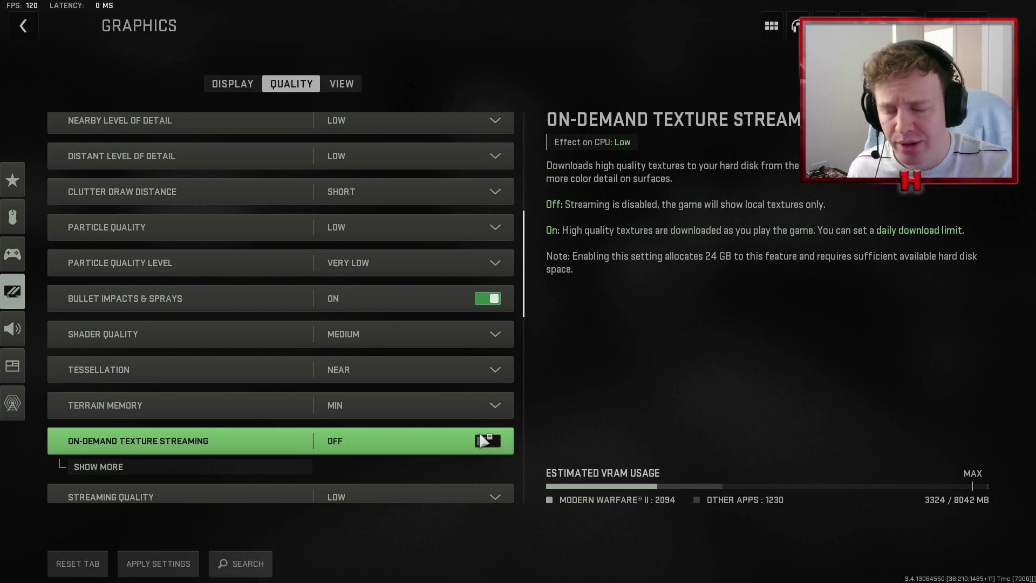
{"action": "scroll", "coordinate": [481, 437], "scroll_direction": "down", "scroll_amount": 2}
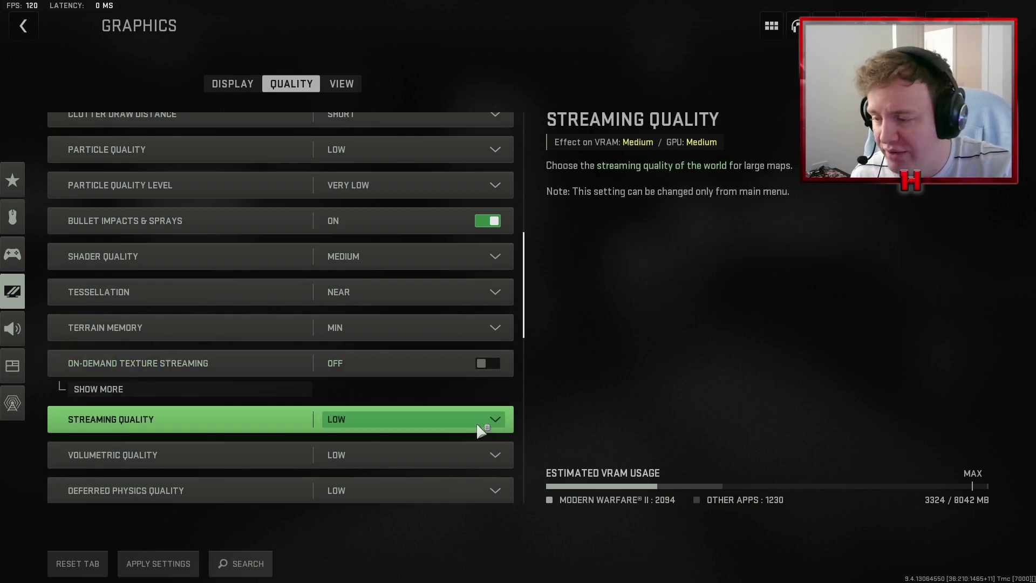
{"action": "scroll", "coordinate": [470, 411], "scroll_direction": "down", "scroll_amount": 1}
{"action": "scroll", "coordinate": [440, 383], "scroll_direction": "down", "scroll_amount": 1}
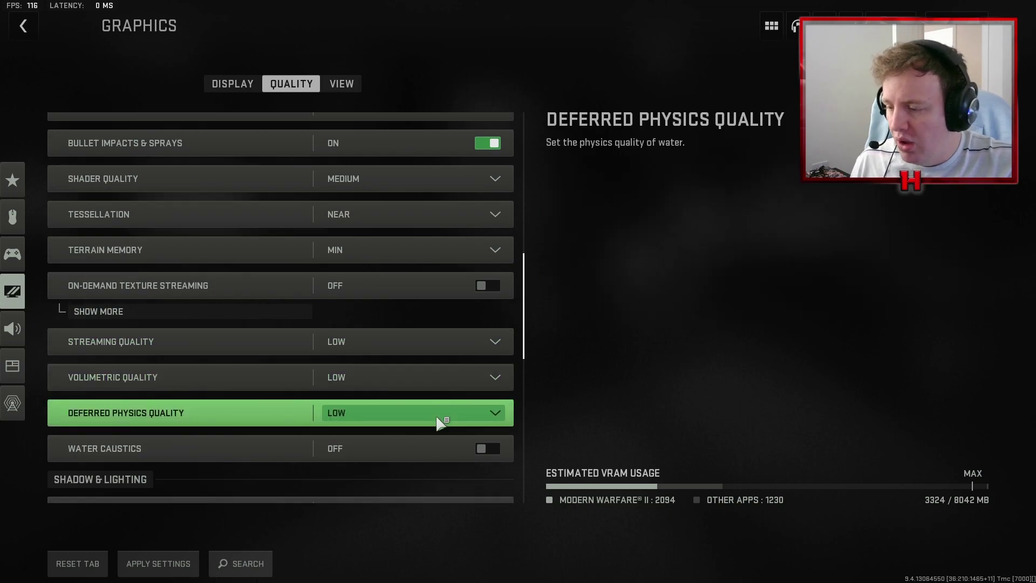
{"action": "scroll", "coordinate": [483, 437], "scroll_direction": "down", "scroll_amount": 1}
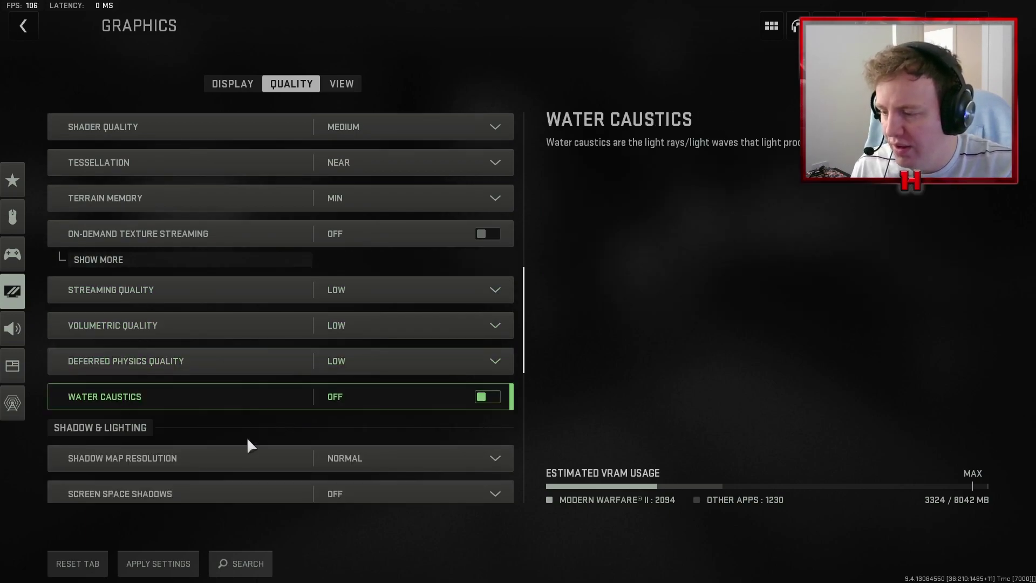
{"action": "scroll", "coordinate": [456, 378], "scroll_direction": "down", "scroll_amount": 3}
{"action": "scroll", "coordinate": [474, 329], "scroll_direction": "up", "scroll_amount": 2}
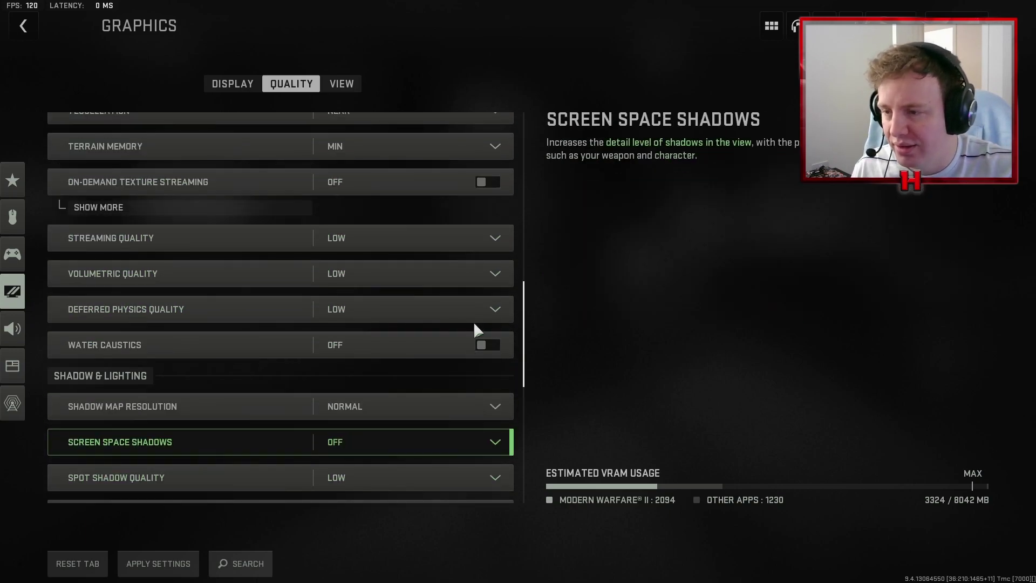
{"action": "left_click", "coordinate": [456, 309]}
{"action": "left_click", "coordinate": [551, 274]}
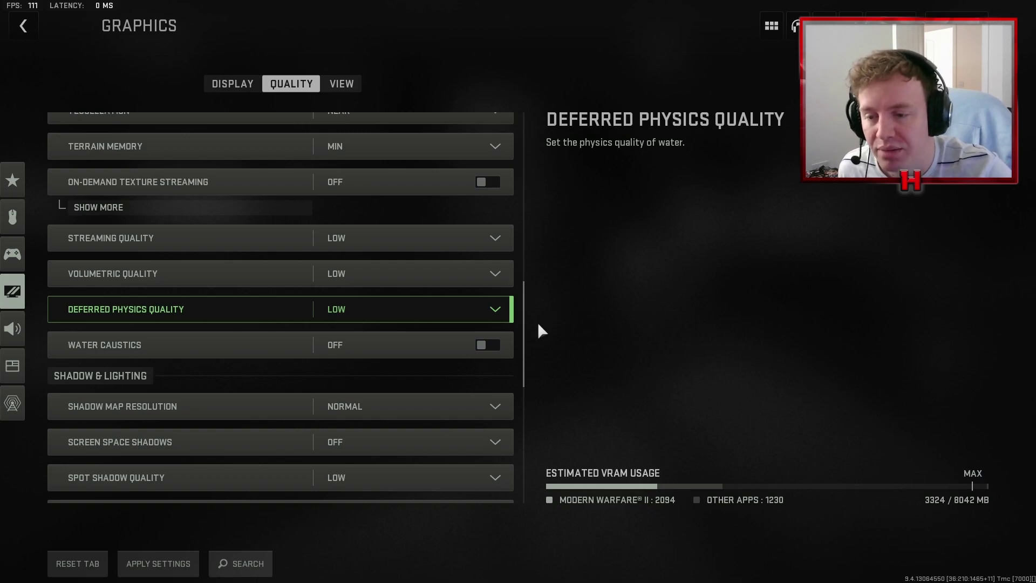
Review the shadow and lighting settings and check the particle lighting and ambient occlusion options.
{"action": "scroll", "coordinate": [527, 378], "scroll_direction": "down", "scroll_amount": 2}
{"action": "left_click_drag", "start_coordinate": [527, 373], "coordinate": [527, 408]}
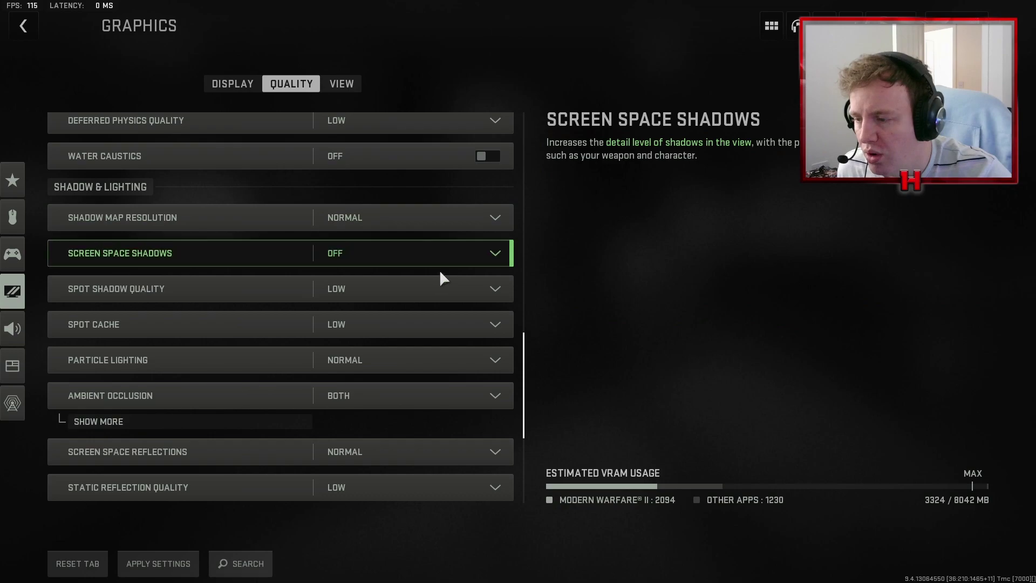
{"action": "left_click", "coordinate": [440, 356]}
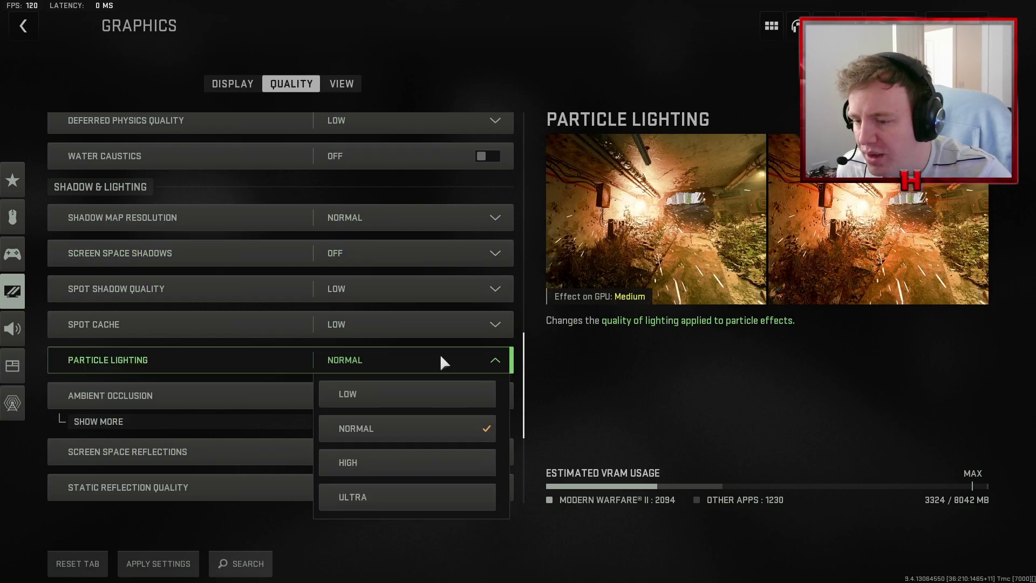
{"action": "left_click", "coordinate": [640, 394]}
{"action": "scroll", "coordinate": [488, 358], "scroll_direction": "down", "scroll_amount": 2}
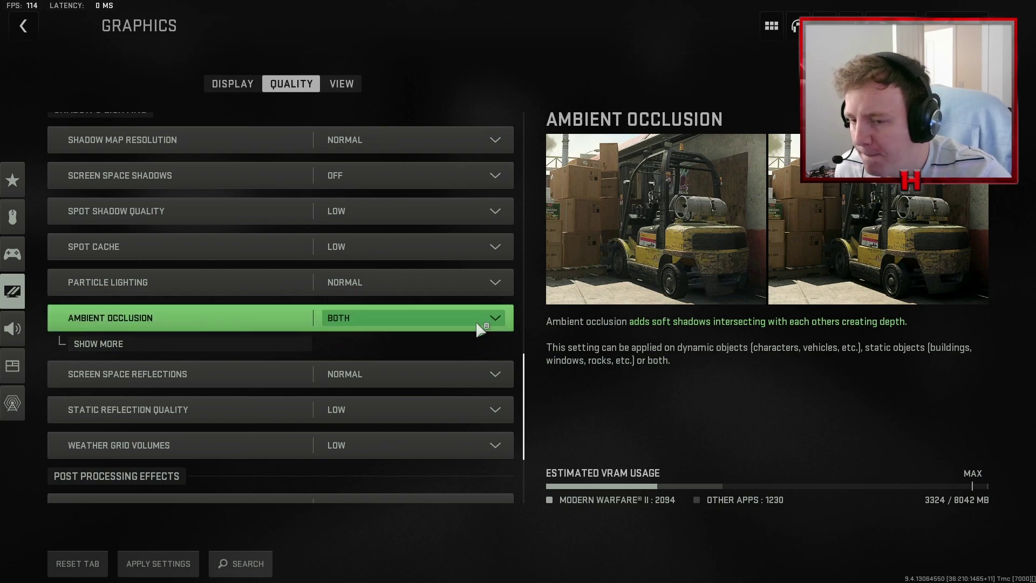
{"action": "left_click", "coordinate": [478, 324]}
{"action": "left_click", "coordinate": [475, 324]}
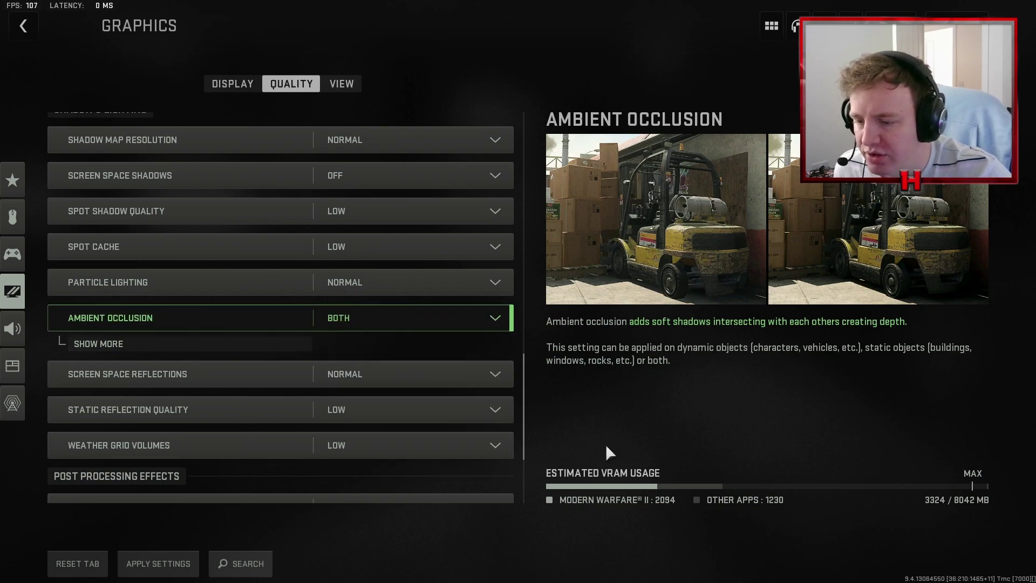
Review the reflection and post-processing settings, and check the NVIDIA Reflex Low Latency options.
{"action": "scroll", "coordinate": [485, 367], "scroll_direction": "down", "scroll_amount": 4}
{"action": "scroll", "coordinate": [484, 356], "scroll_direction": "down", "scroll_amount": 1}
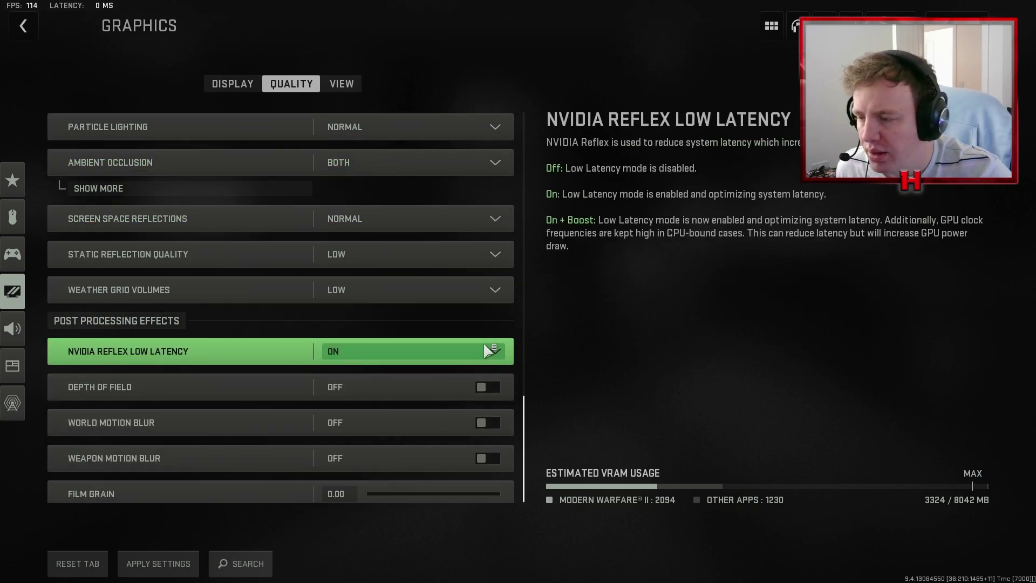
{"action": "scroll", "coordinate": [502, 345], "scroll_direction": "down", "scroll_amount": 1}
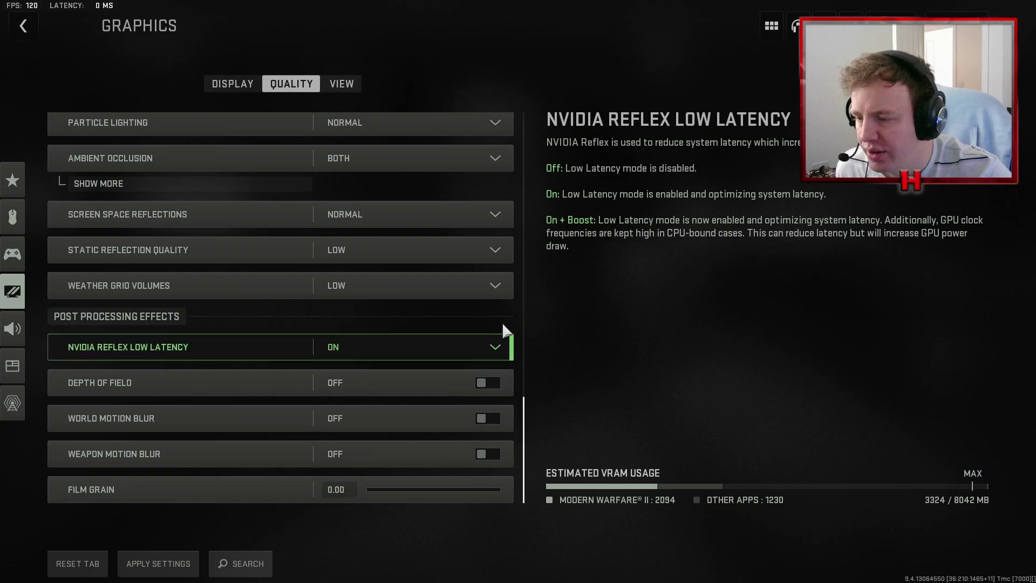
{"action": "left_click", "coordinate": [494, 350]}
{"action": "left_click", "coordinate": [492, 349]}
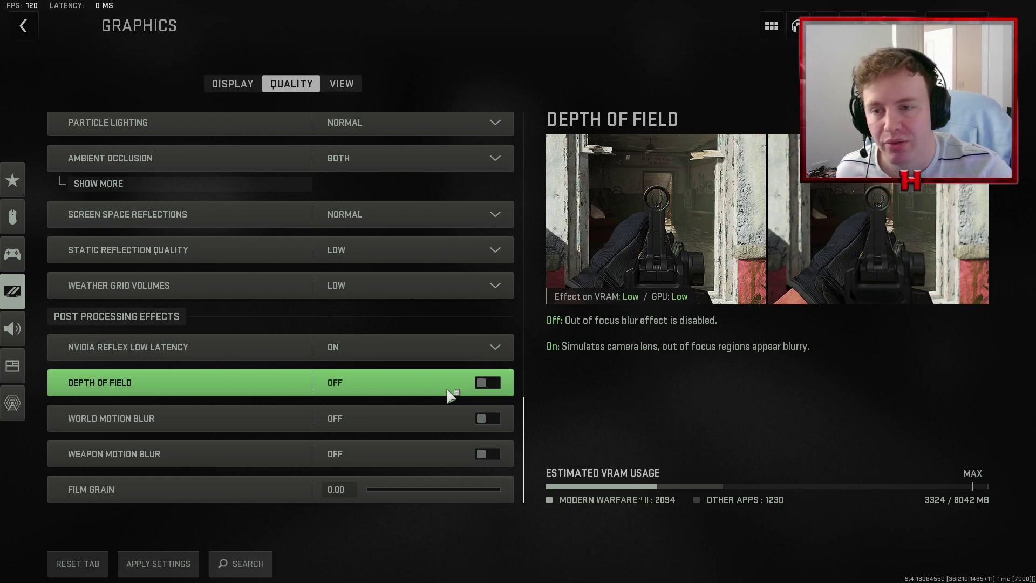
Switch to the graphics view settings and discard the unsaved graphical changes.
{"action": "left_click", "coordinate": [342, 83]}
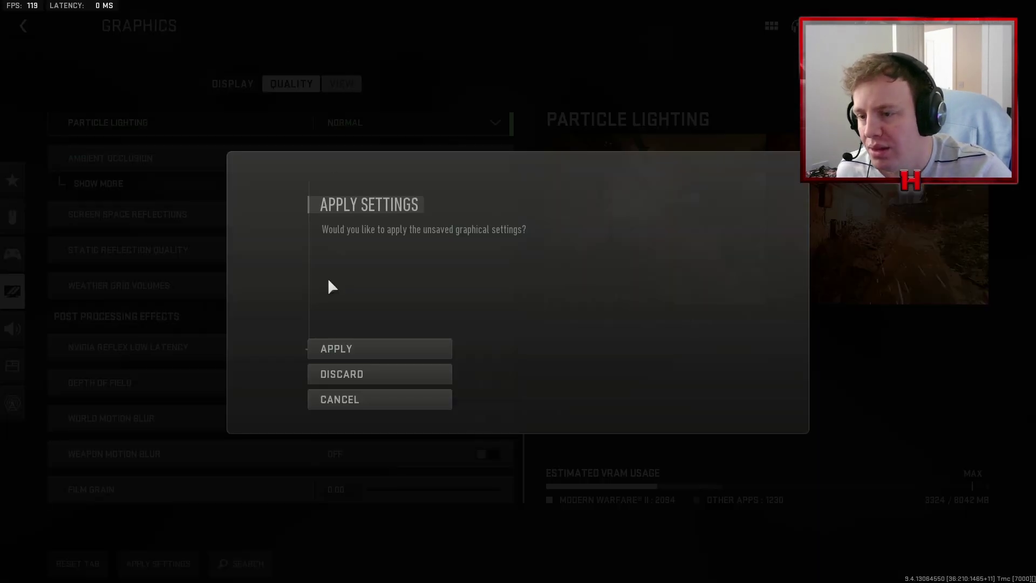
{"action": "left_click", "coordinate": [366, 376]}
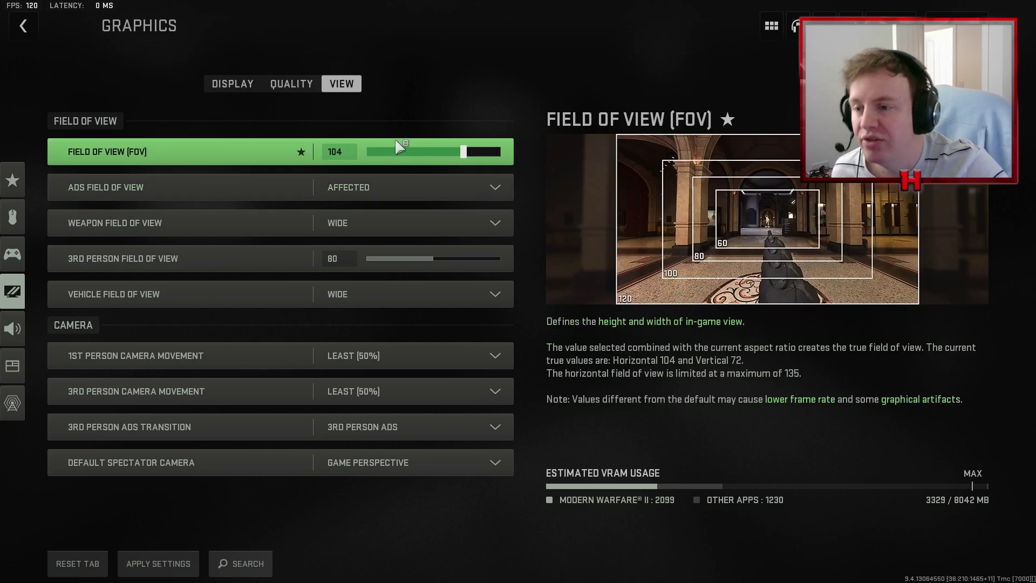
Review the field of view and camera settings, and open the default spectator camera options.
{"action": "left_click", "coordinate": [467, 151]}
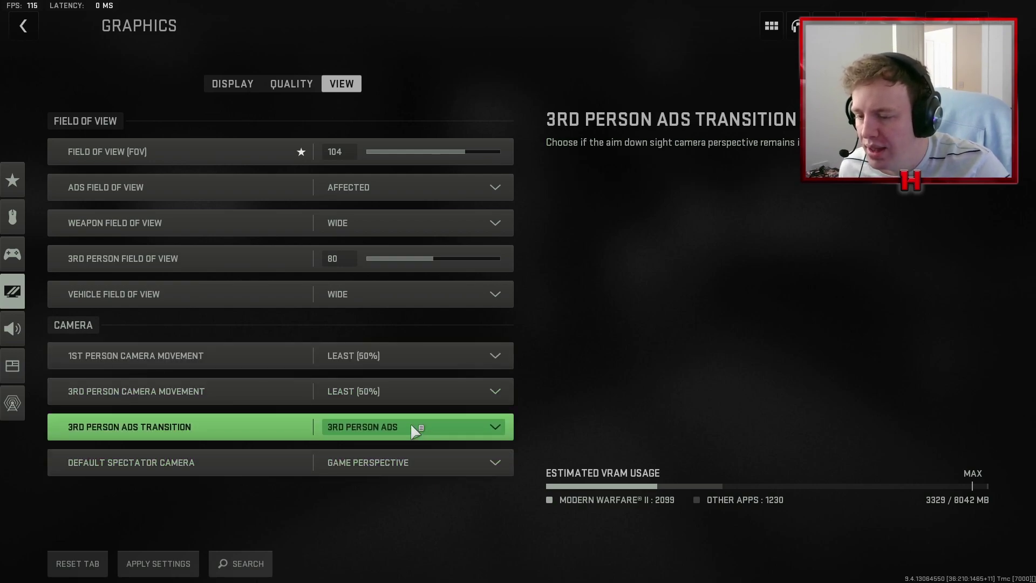
{"action": "left_click", "coordinate": [400, 464]}
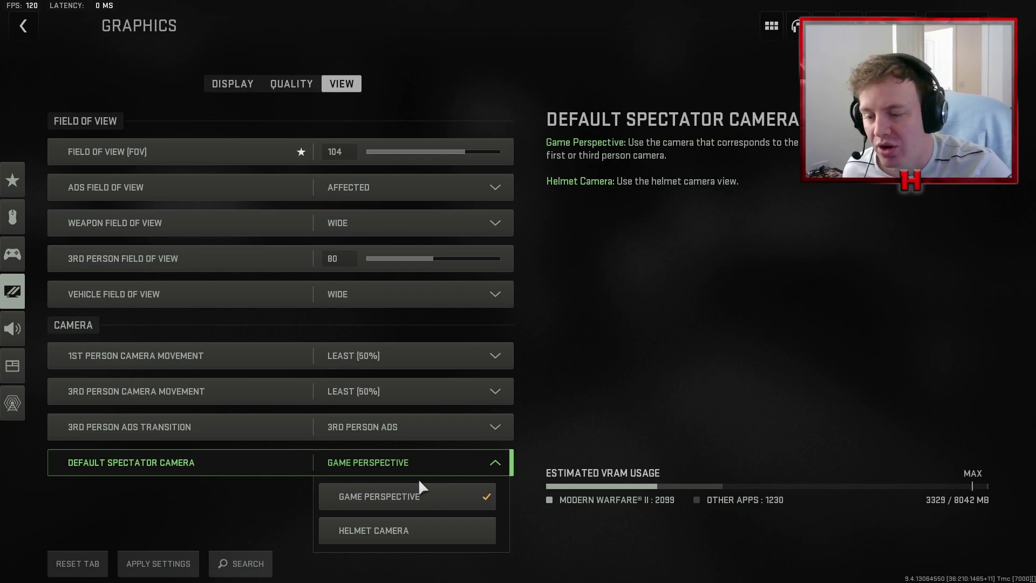
Close the spectator camera options, switch to the audio settings, and review the volume, subtitle, voice chat and advanced audio options.
{"action": "left_click", "coordinate": [488, 467]}
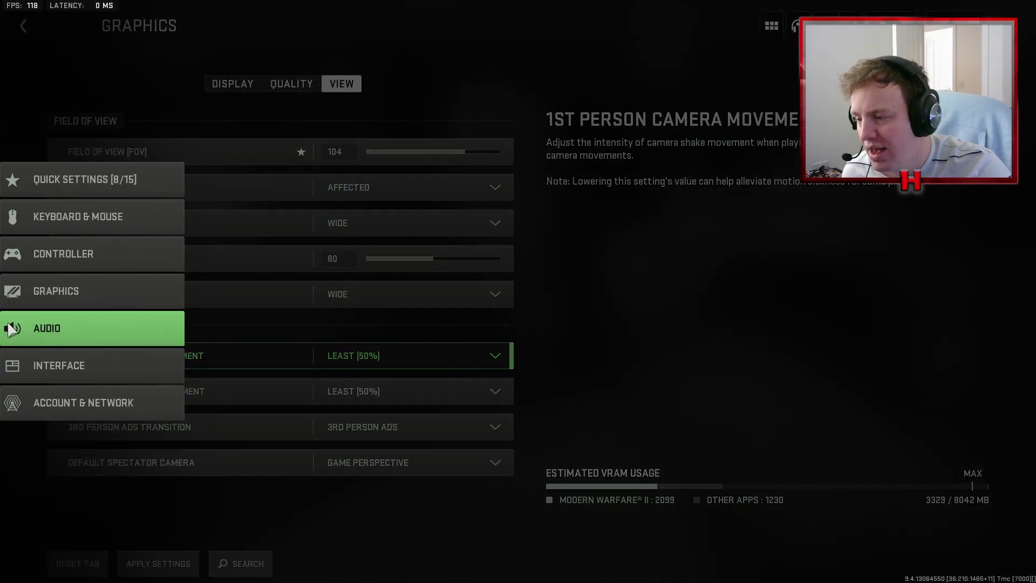
{"action": "left_click", "coordinate": [10, 327]}
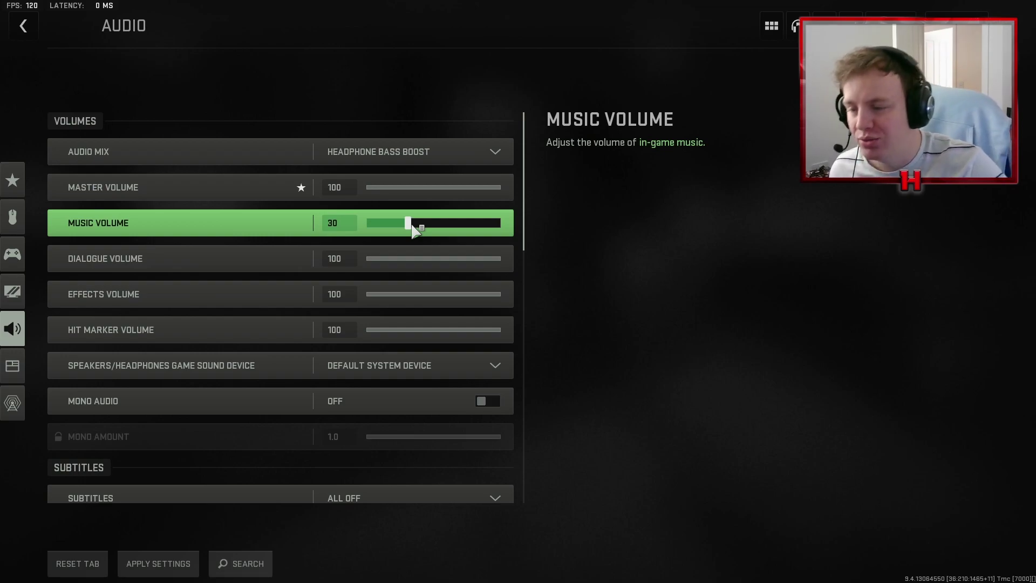
{"action": "scroll", "coordinate": [465, 293], "scroll_direction": "down", "scroll_amount": 4}
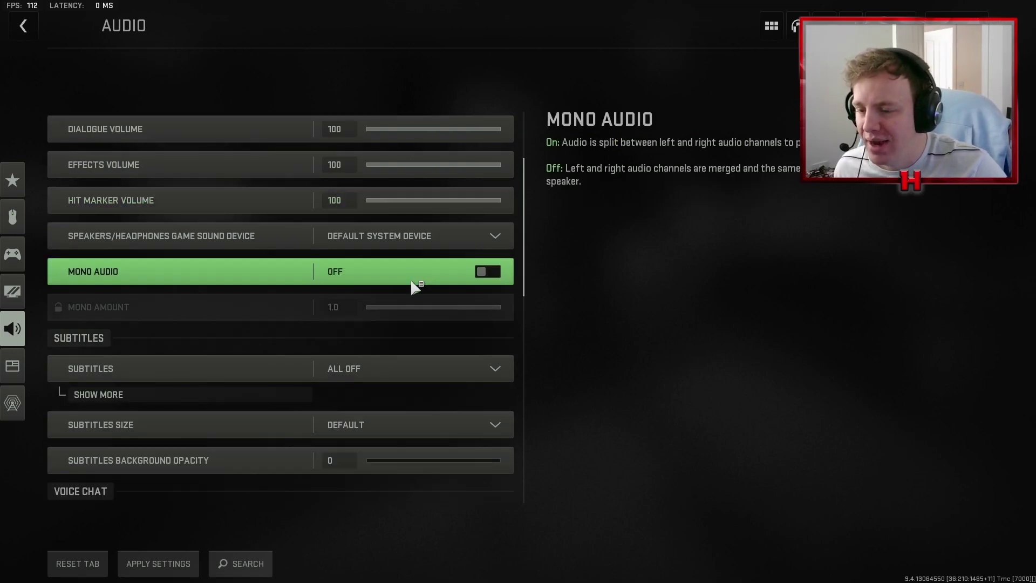
{"action": "scroll", "coordinate": [410, 284], "scroll_direction": "down", "scroll_amount": 8}
{"action": "scroll", "coordinate": [435, 299], "scroll_direction": "down", "scroll_amount": 5}
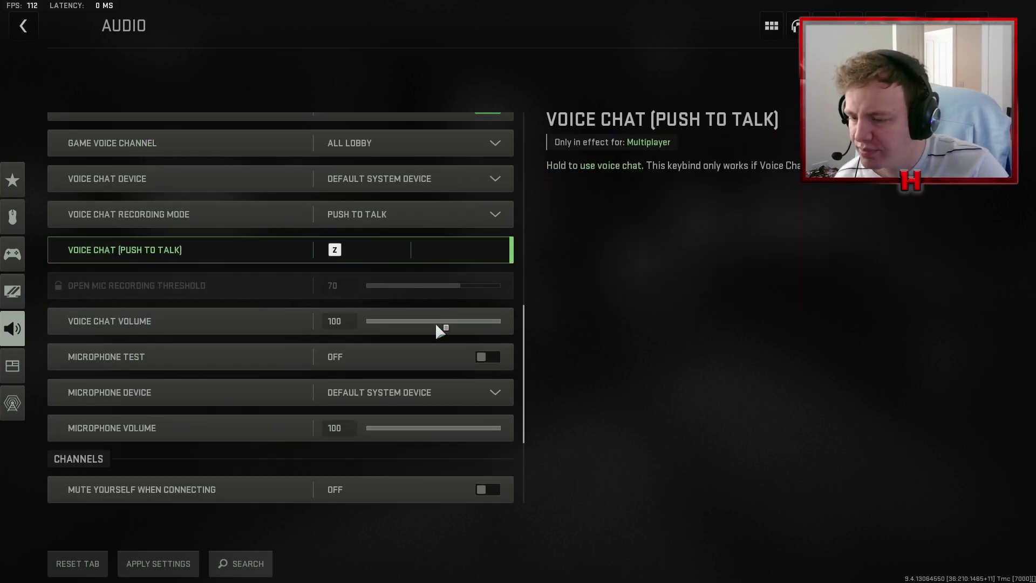
{"action": "scroll", "coordinate": [432, 275], "scroll_direction": "up", "scroll_amount": 2}
{"action": "scroll", "coordinate": [433, 271], "scroll_direction": "up", "scroll_amount": 1}
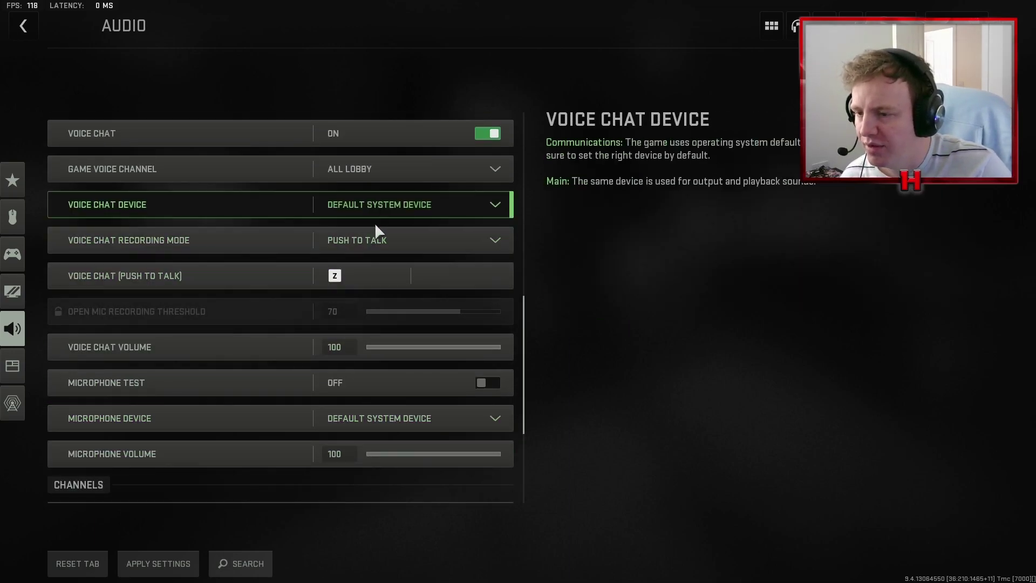
{"action": "scroll", "coordinate": [366, 226], "scroll_direction": "down", "scroll_amount": 5}
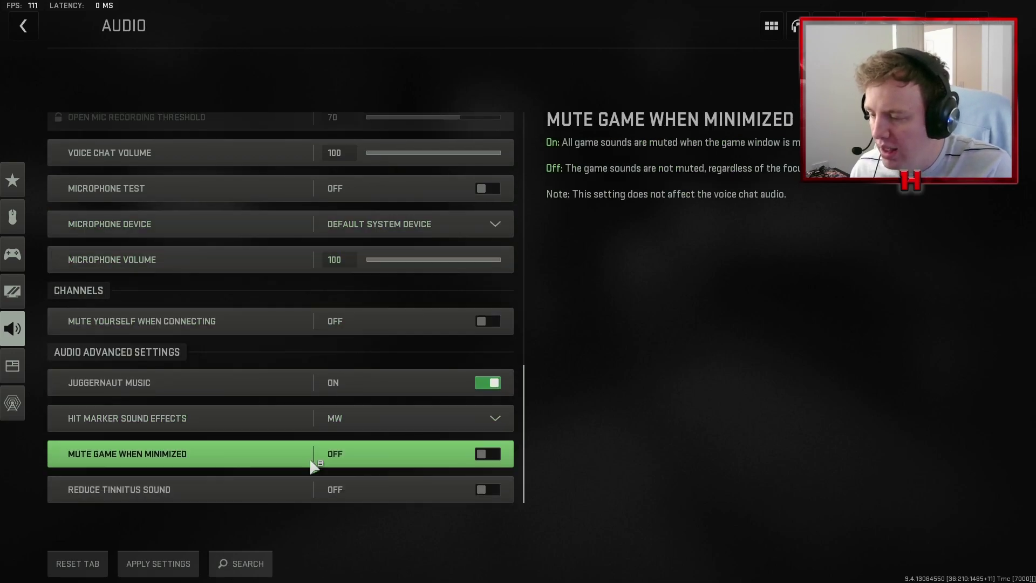
Switch to the interface settings and review the text chat, subtitle, HUD and telemetry options.
{"action": "left_click", "coordinate": [21, 367]}
{"action": "scroll", "coordinate": [422, 195], "scroll_direction": "down", "scroll_amount": 3}
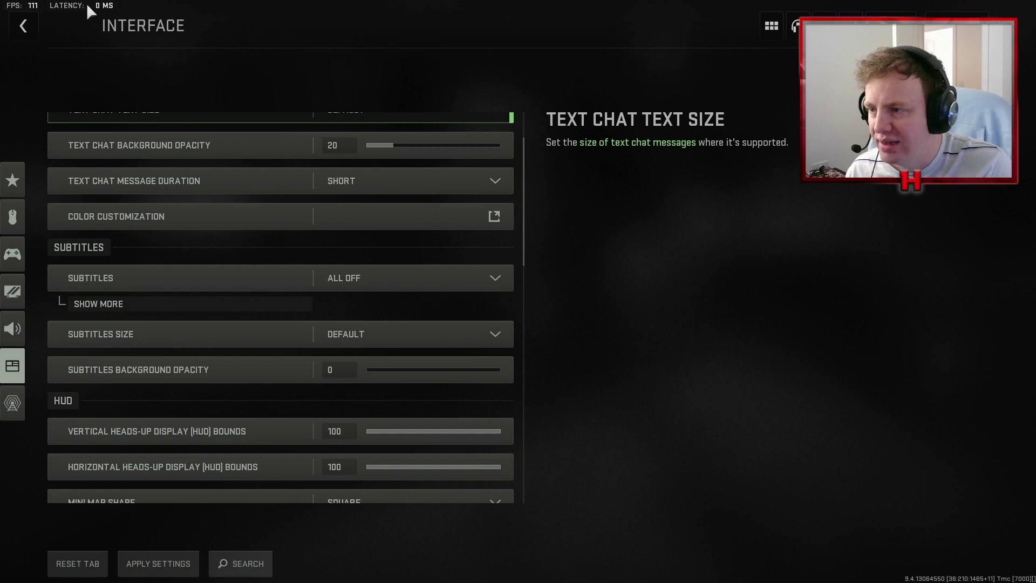
{"action": "scroll", "coordinate": [378, 221], "scroll_direction": "down", "scroll_amount": 10}
{"action": "scroll", "coordinate": [422, 249], "scroll_direction": "down", "scroll_amount": 4}
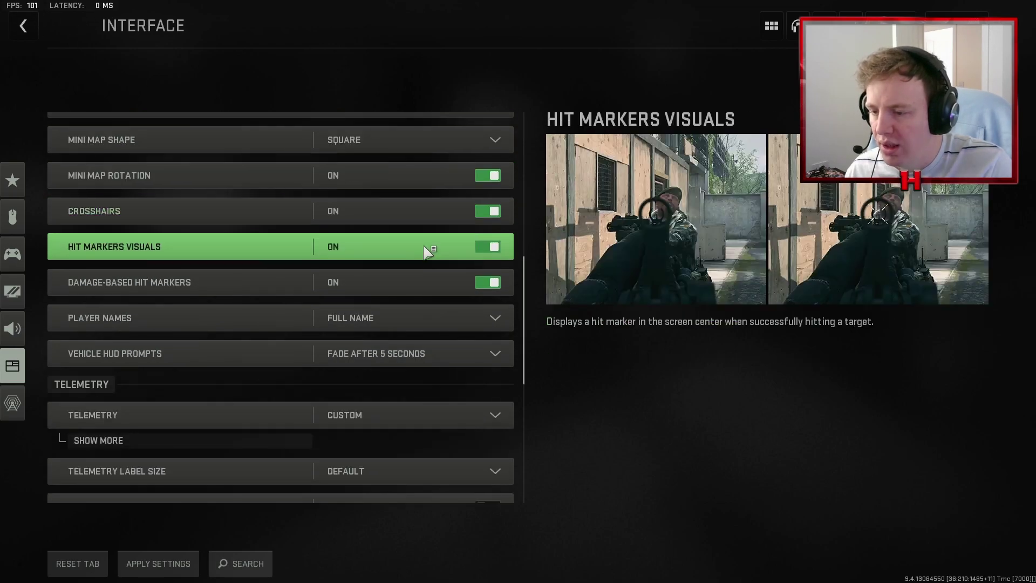
{"action": "scroll", "coordinate": [431, 346], "scroll_direction": "down", "scroll_amount": 6}
{"action": "scroll", "coordinate": [432, 297], "scroll_direction": "up", "scroll_amount": 18}
{"action": "scroll", "coordinate": [432, 195], "scroll_direction": "down", "scroll_amount": 6}
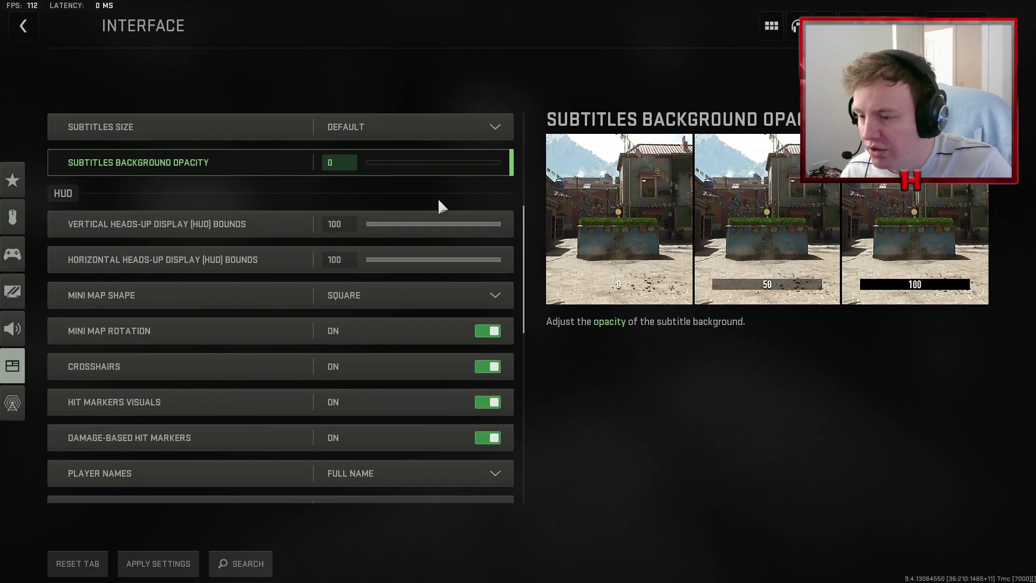
Check the available player name lengths in the HUD settings and close the list without changing the selection.
{"action": "scroll", "coordinate": [427, 270], "scroll_direction": "down", "scroll_amount": 2}
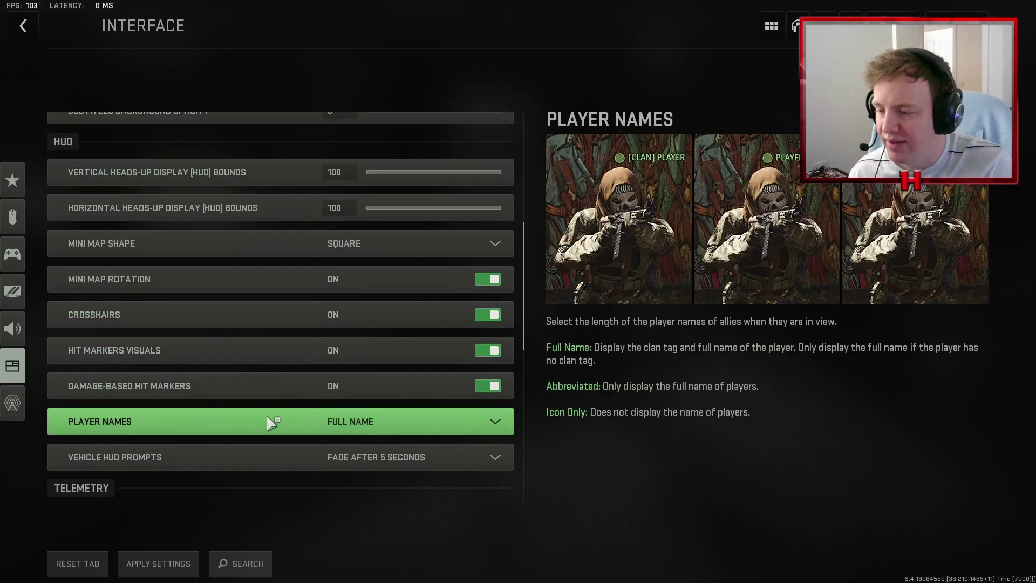
{"action": "left_click", "coordinate": [355, 424]}
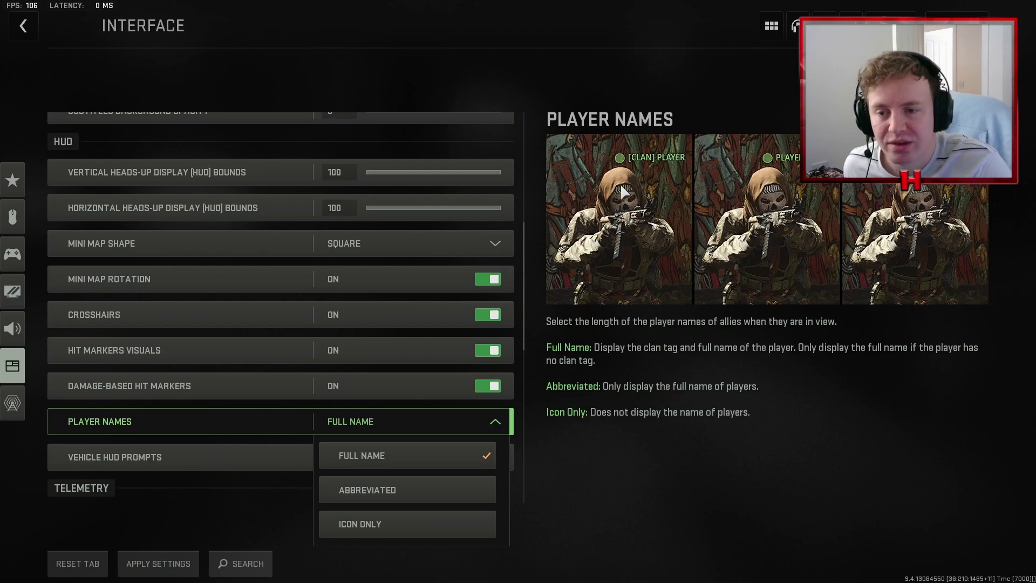
{"action": "left_click", "coordinate": [421, 461]}
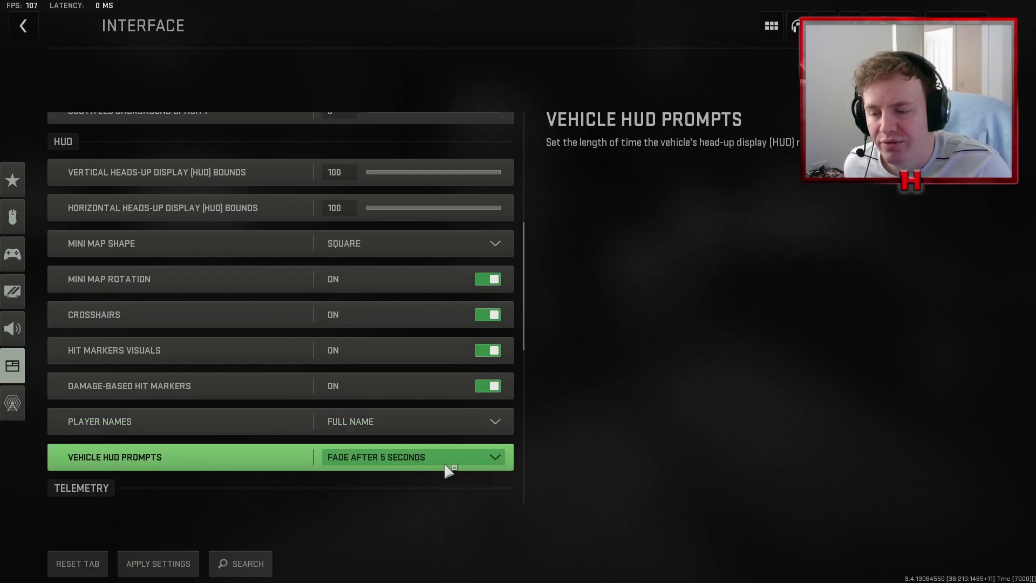
Expand the custom telemetry settings to check the FPS counter, server latency and other widgets, and collapse them again.
{"action": "scroll", "coordinate": [513, 434], "scroll_direction": "down", "scroll_amount": 2}
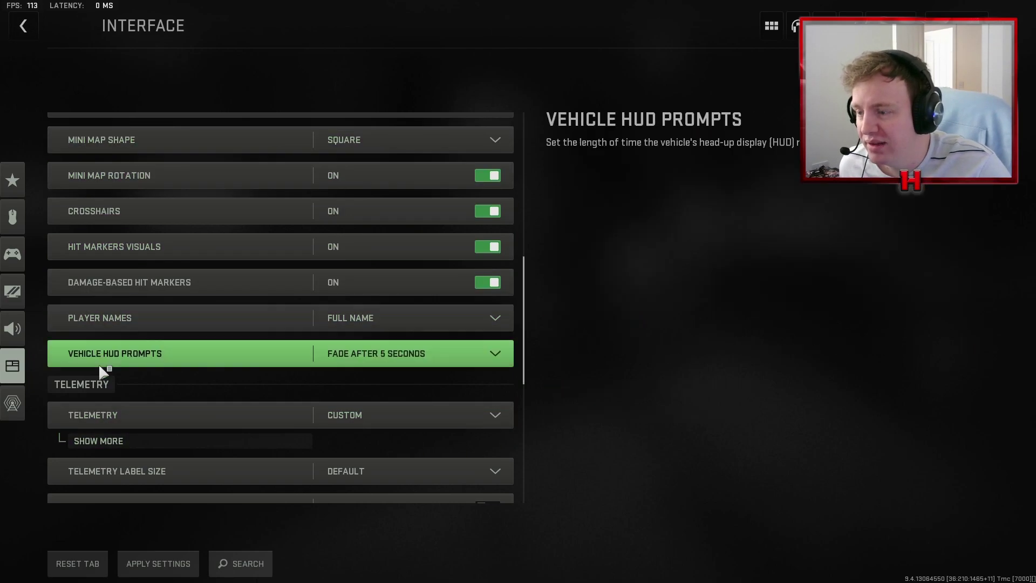
{"action": "left_click", "coordinate": [124, 440]}
{"action": "scroll", "coordinate": [157, 415], "scroll_direction": "down", "scroll_amount": 5}
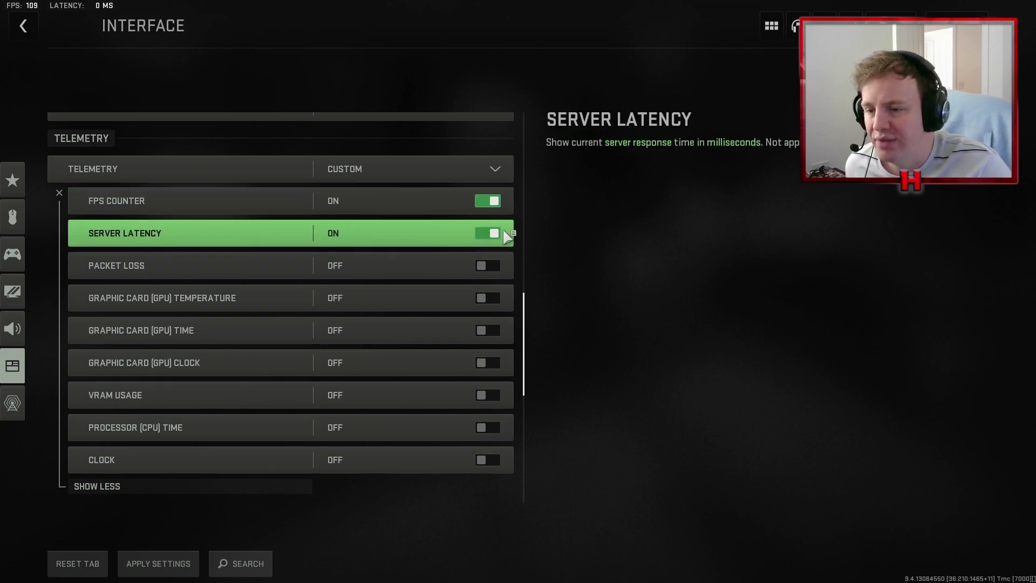
{"action": "left_click", "coordinate": [263, 489]}
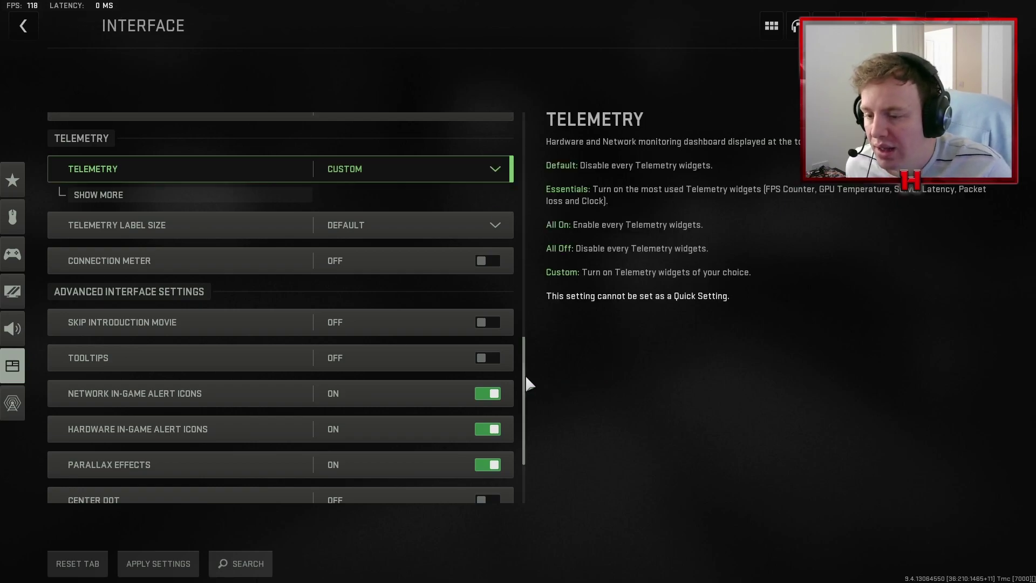
Review the advanced interface settings from the introduction movie option down to system key behavior.
{"action": "scroll", "coordinate": [511, 385], "scroll_direction": "down", "scroll_amount": 1}
{"action": "scroll", "coordinate": [511, 381], "scroll_direction": "down", "scroll_amount": 2}
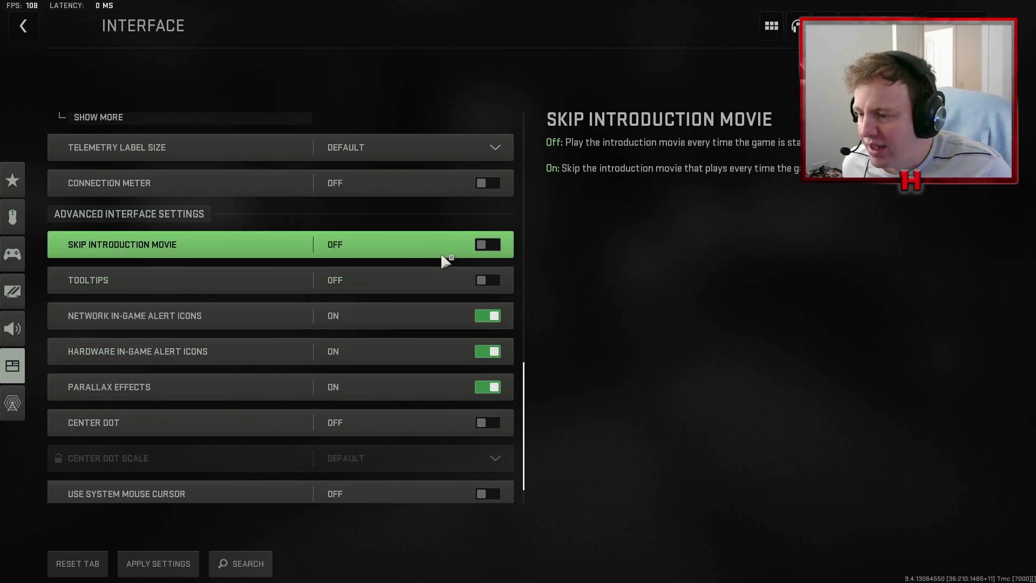
{"action": "scroll", "coordinate": [483, 196], "scroll_direction": "down", "scroll_amount": 2}
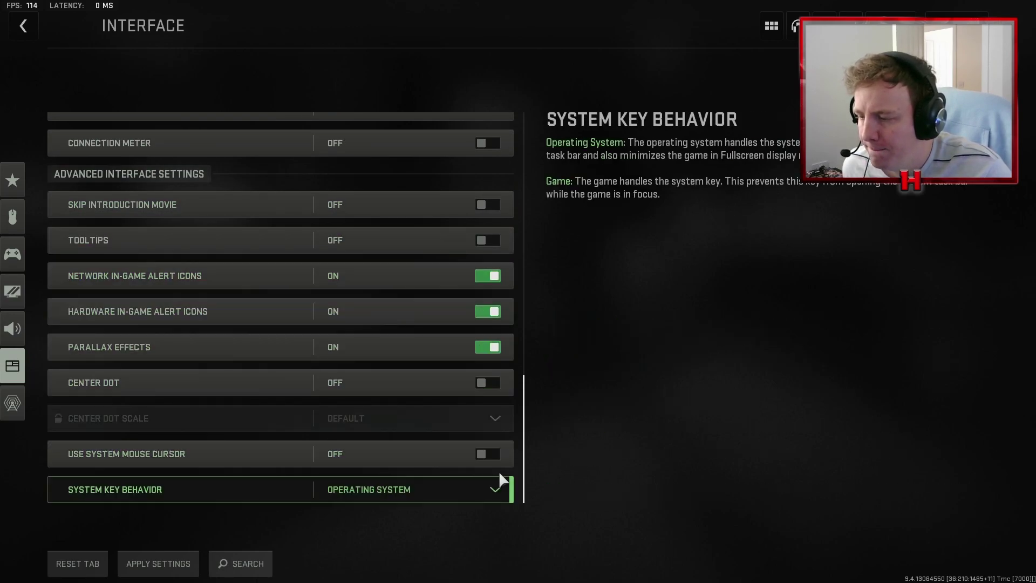
Leave the settings and return to the game's Play screen.
{"action": "mouse_move", "coordinate": [22, 216]}
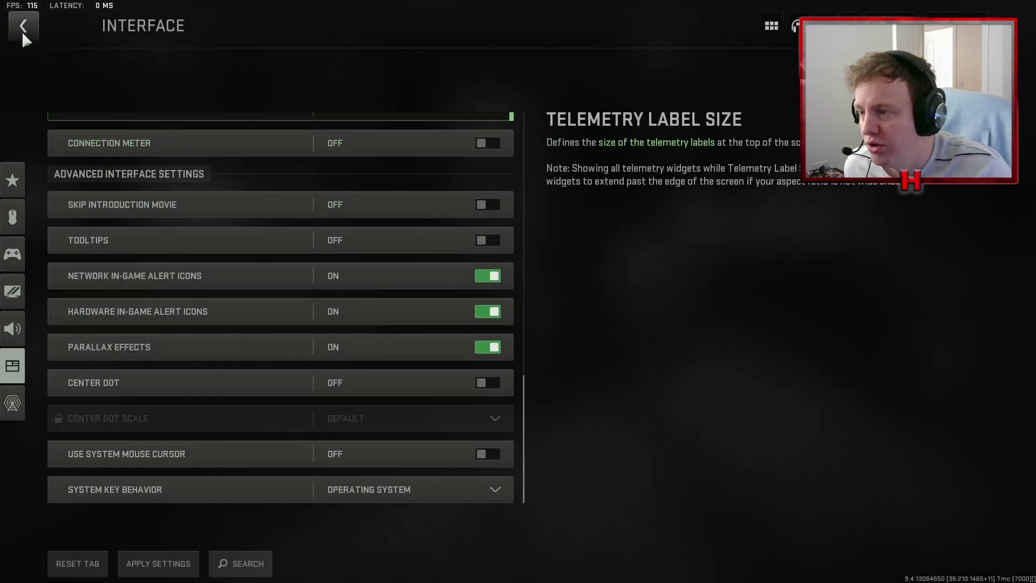
{"action": "left_click", "coordinate": [23, 26]}
{"action": "key", "text": "Escape"}
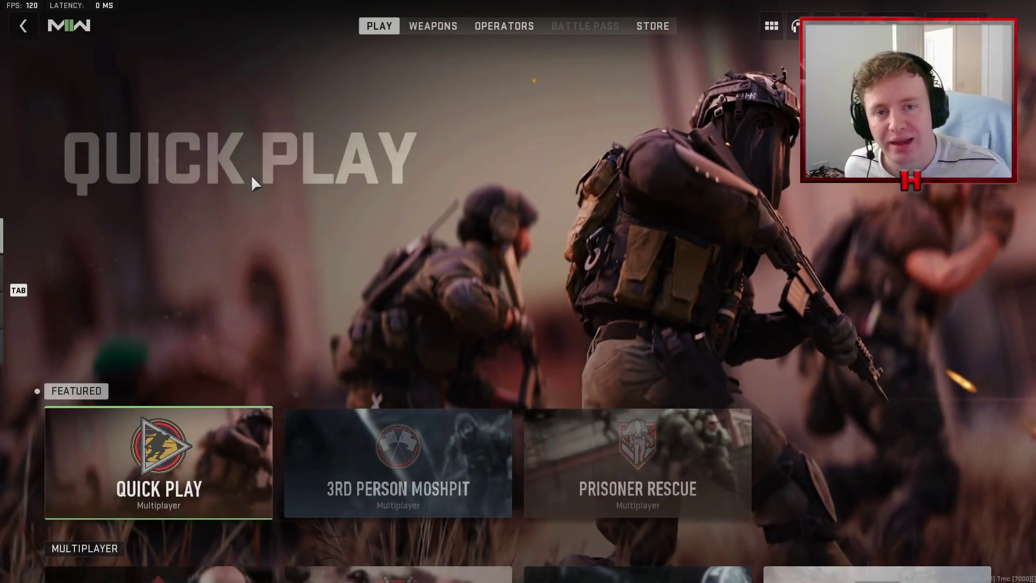